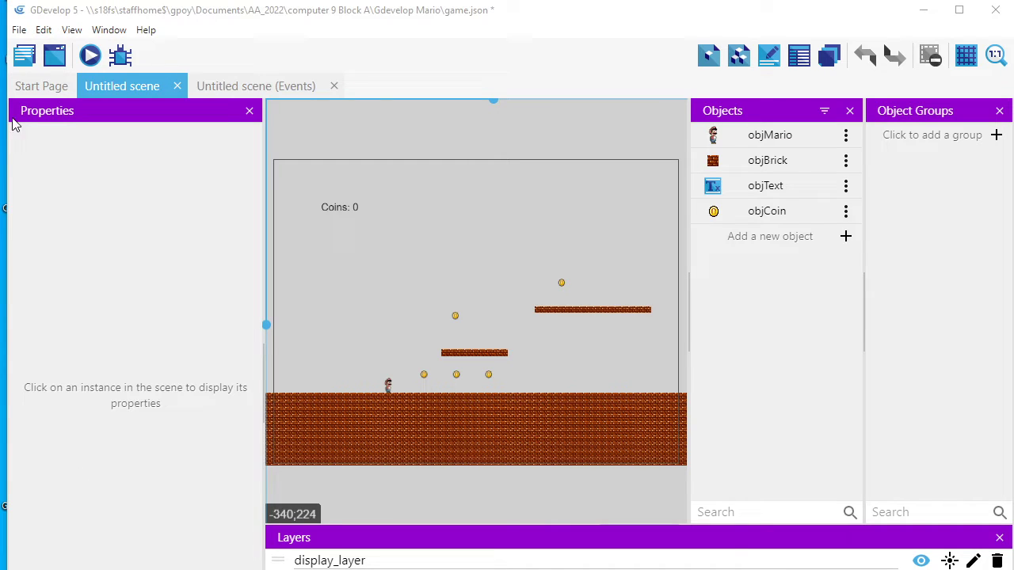
Create a Sprite named objGoomba, add Animation #0, and open it in Piskel.
click(845, 237)
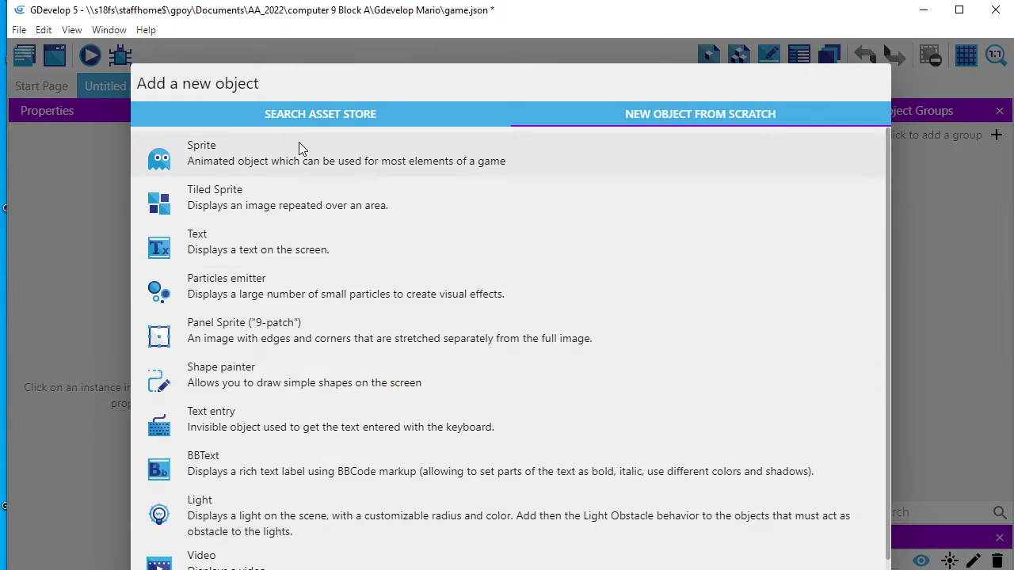
click(272, 149)
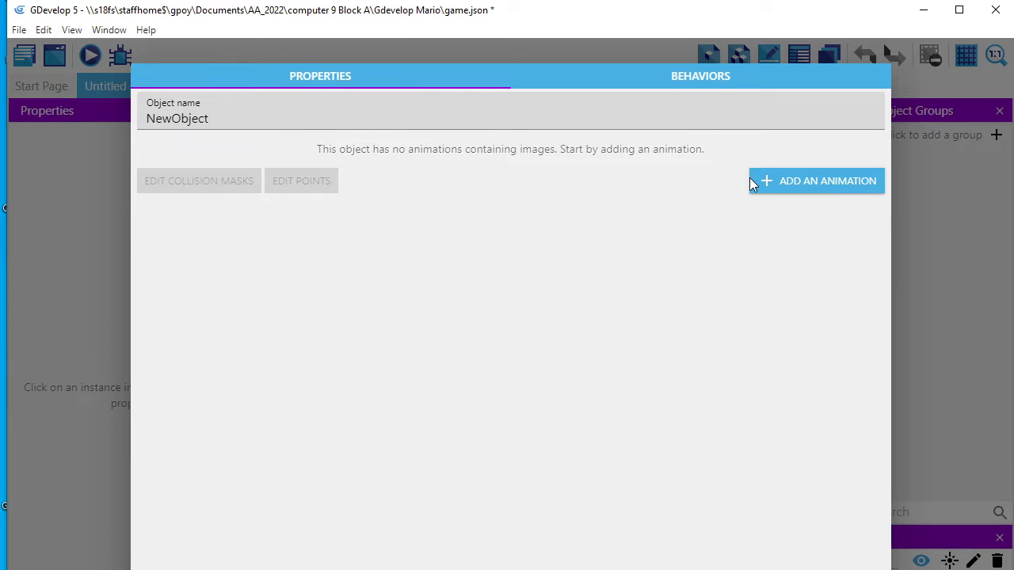
double_click(235, 115)
text(objGoomba)
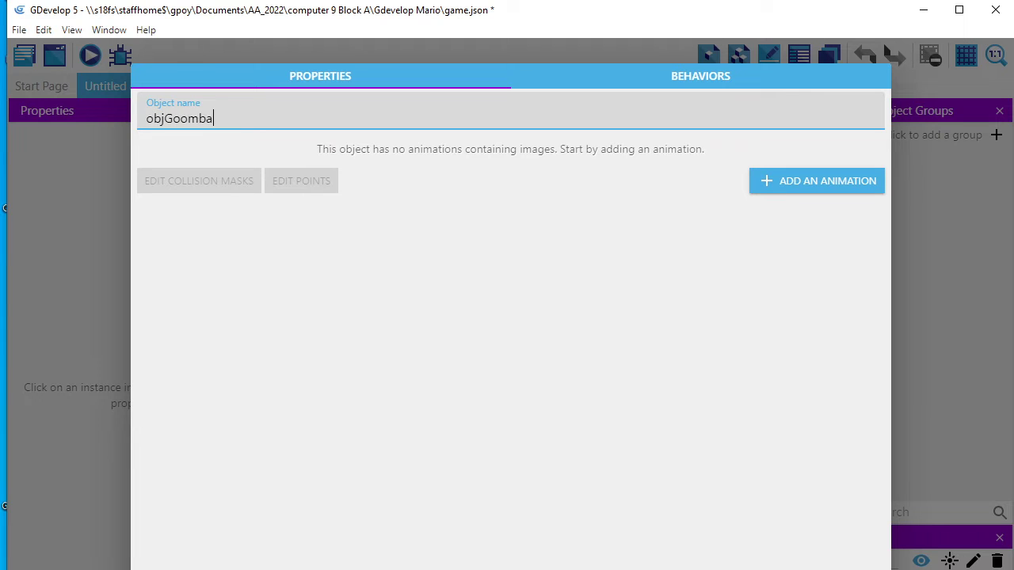
click(762, 180)
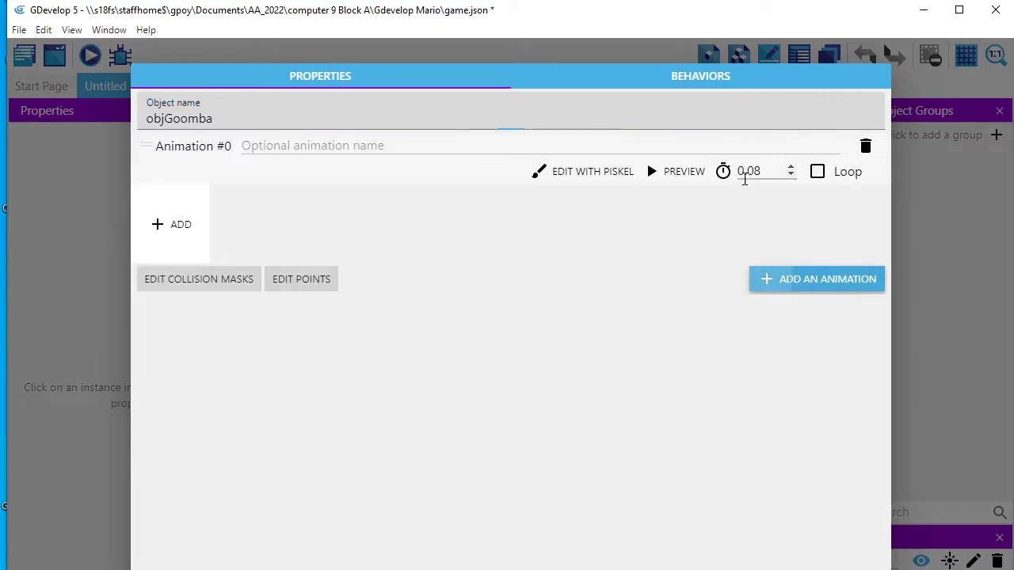
click(575, 174)
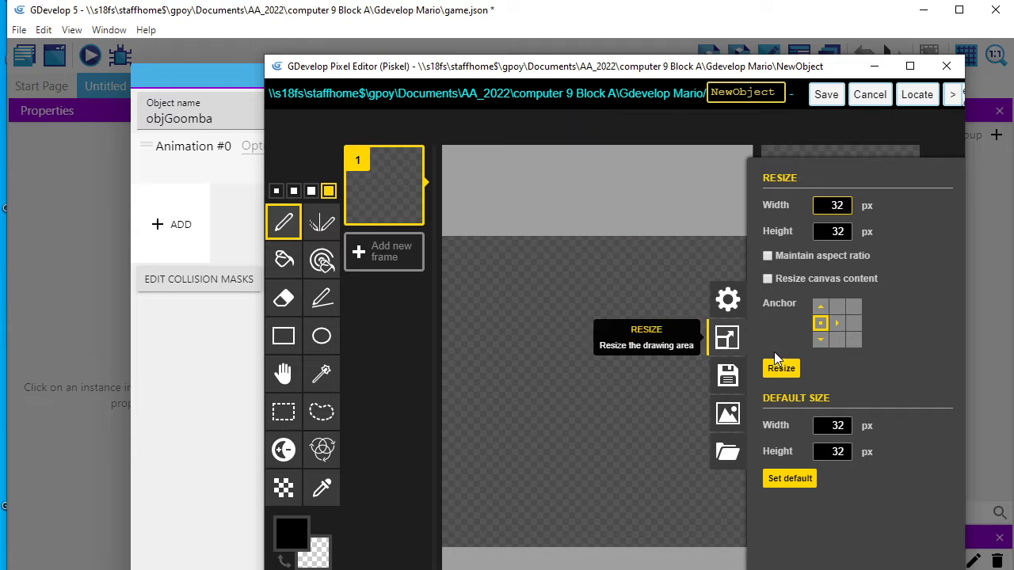
Import goomba.bmp as a spritesheet with 16-pixel frame width, replacing the animation.
click(727, 454)
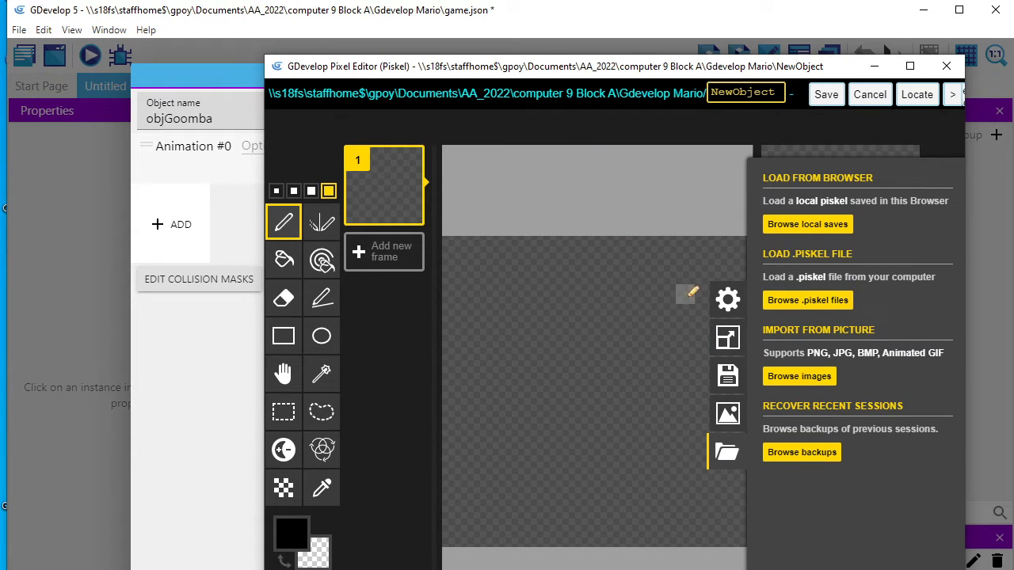
click(789, 385)
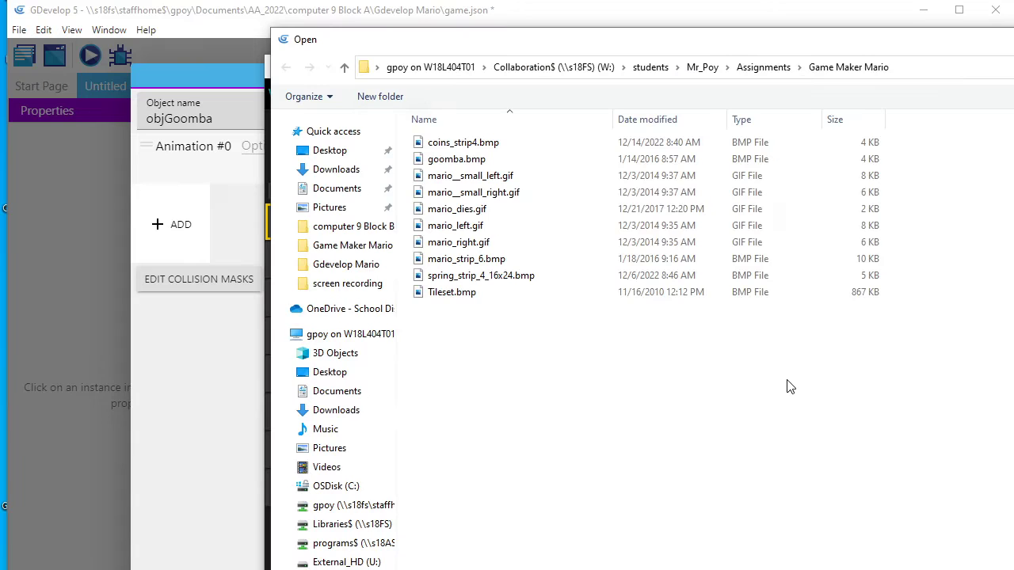
click(454, 160)
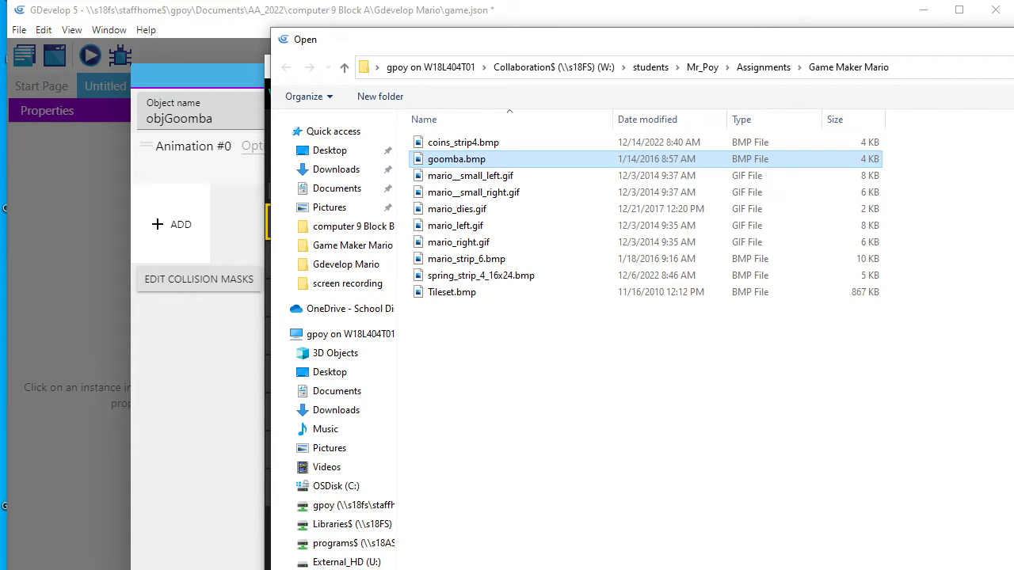
double_click(456, 159)
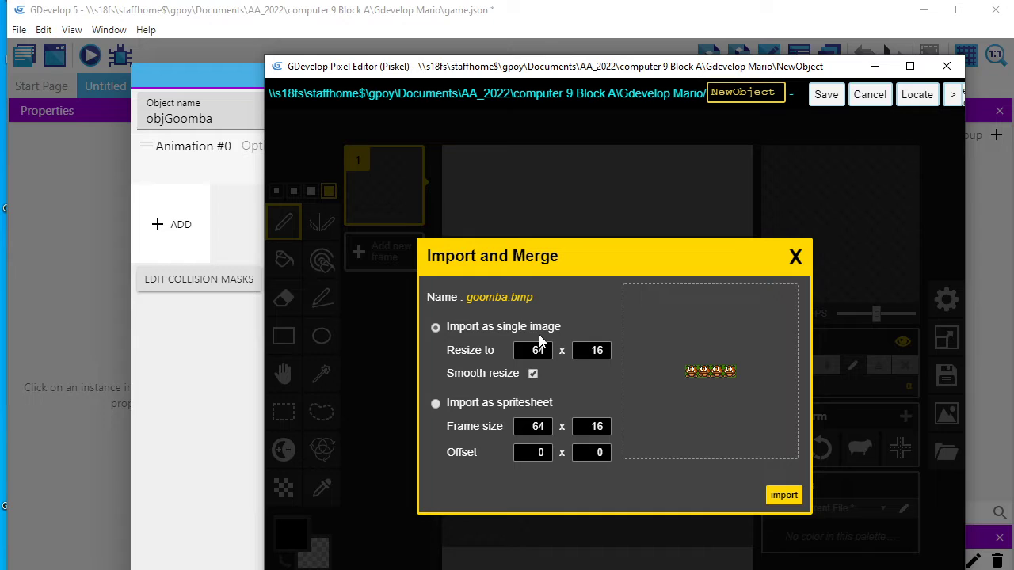
click(436, 403)
click(529, 433)
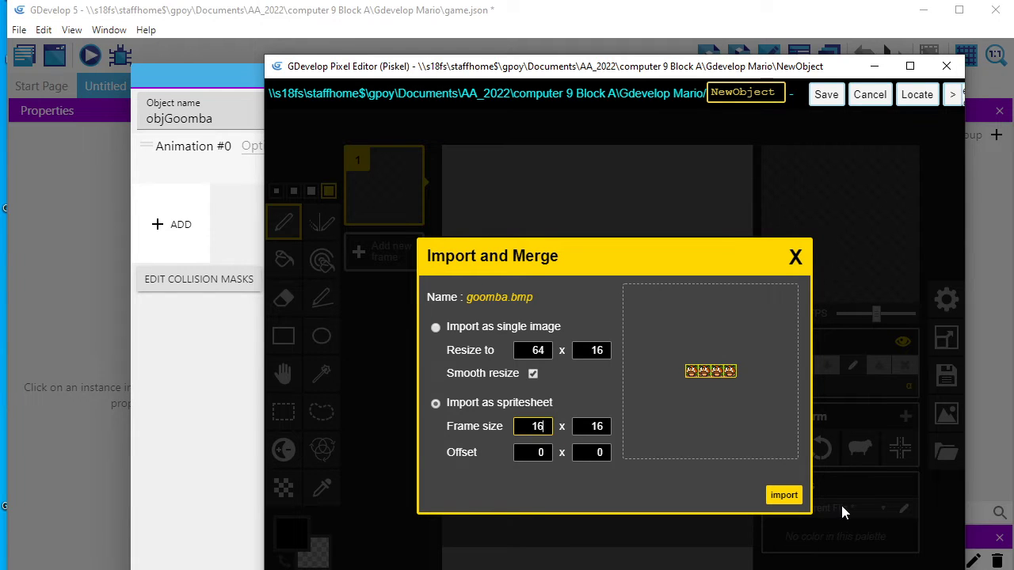
text(16)
click(784, 495)
click(829, 354)
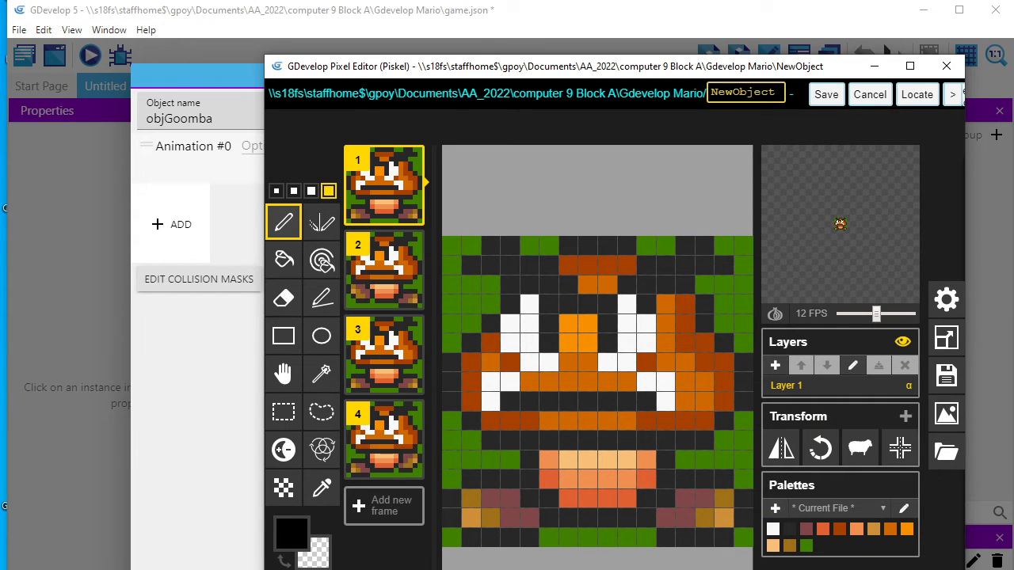
Set the paint colour to transparent and bucket-fill frame 1's green background.
click(285, 561)
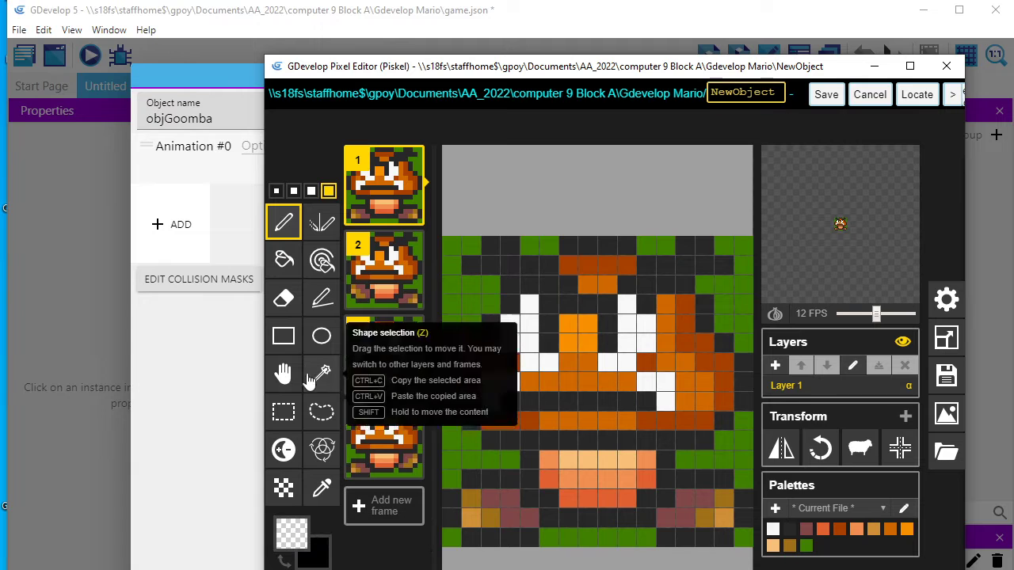
click(283, 260)
click(475, 305)
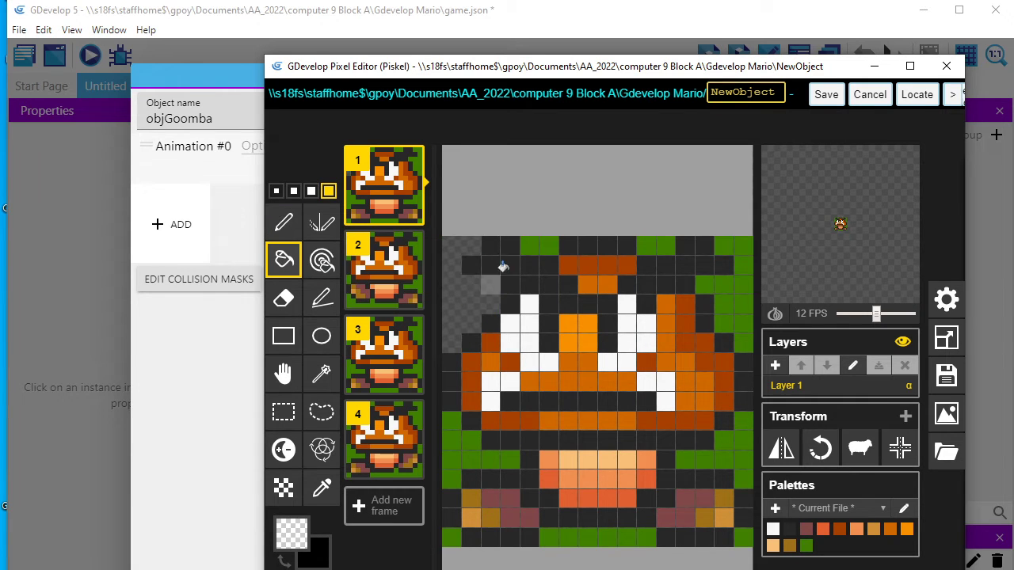
click(531, 246)
click(663, 241)
click(723, 265)
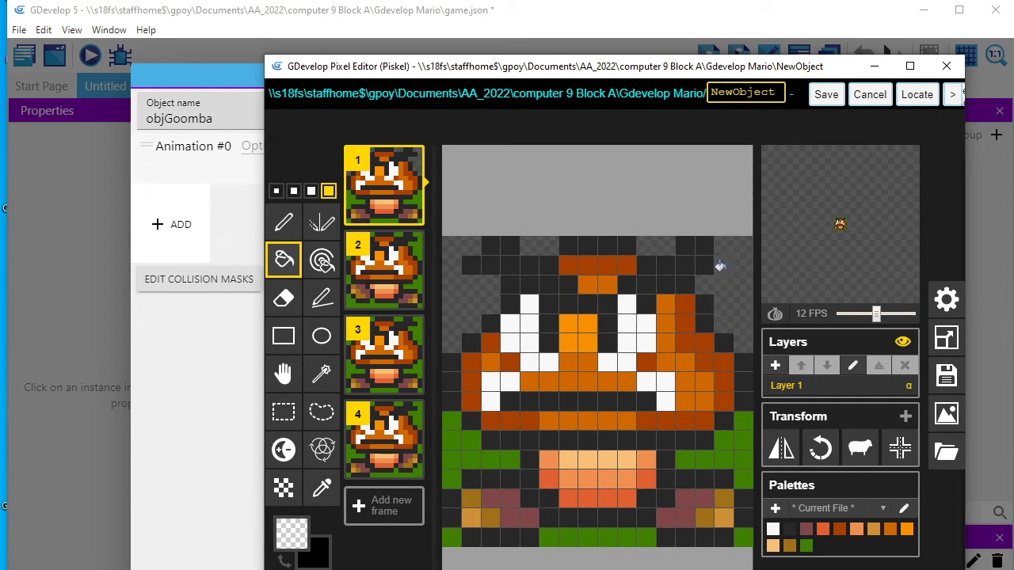
click(719, 445)
click(737, 537)
click(600, 537)
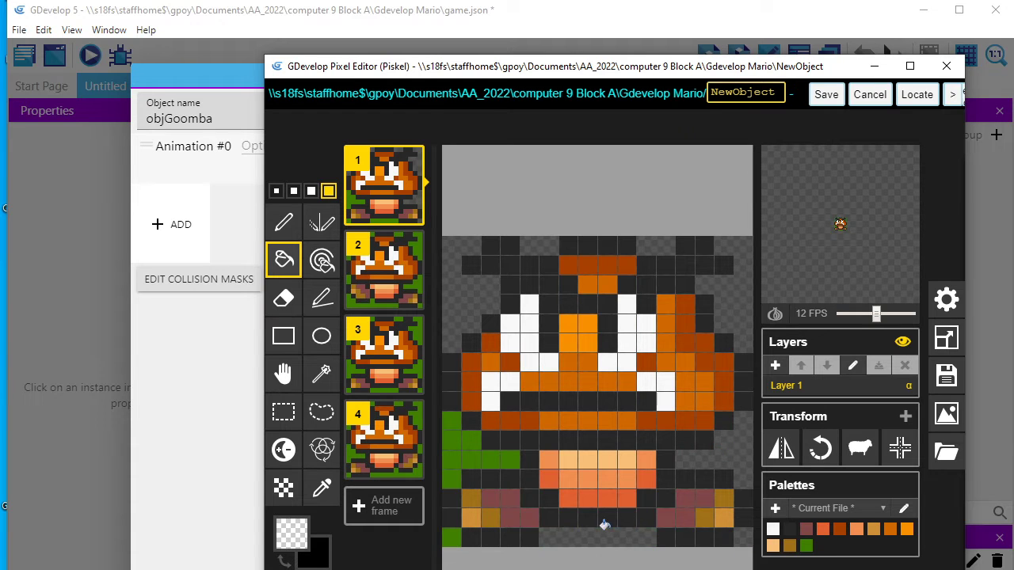
click(448, 431)
click(452, 522)
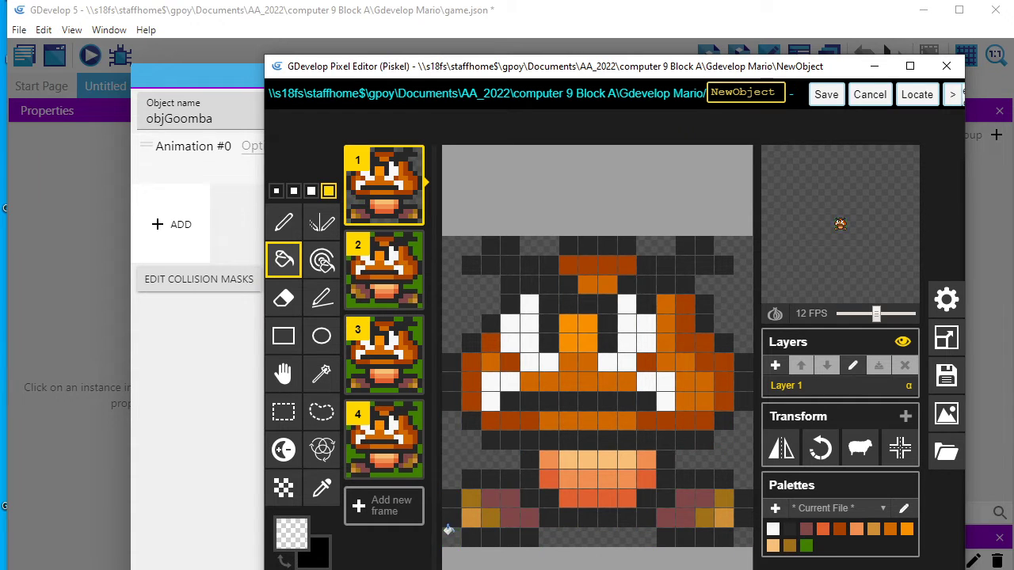
Clear all green background areas from frame 2.
click(379, 268)
click(445, 293)
click(530, 246)
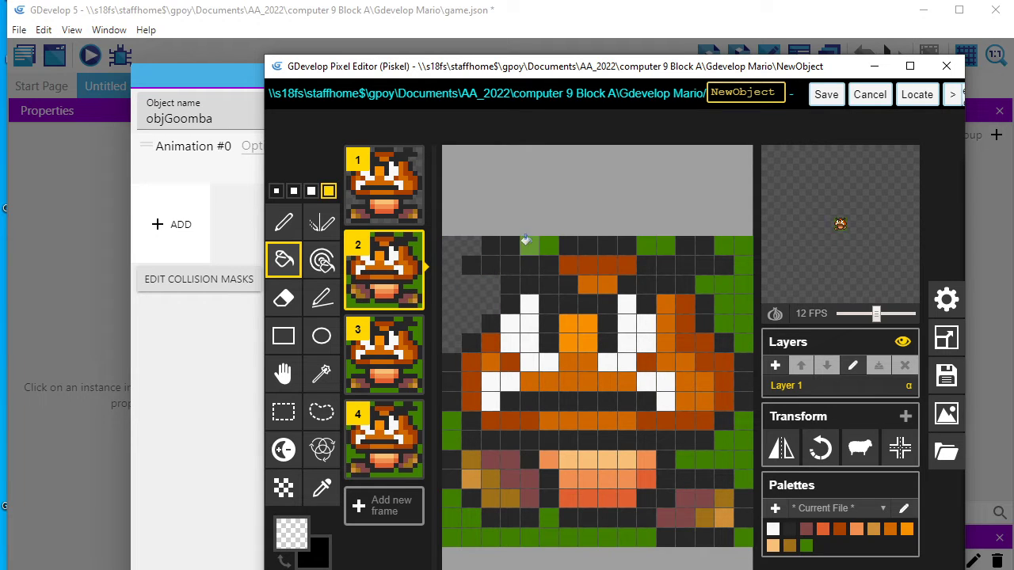
click(656, 245)
click(707, 267)
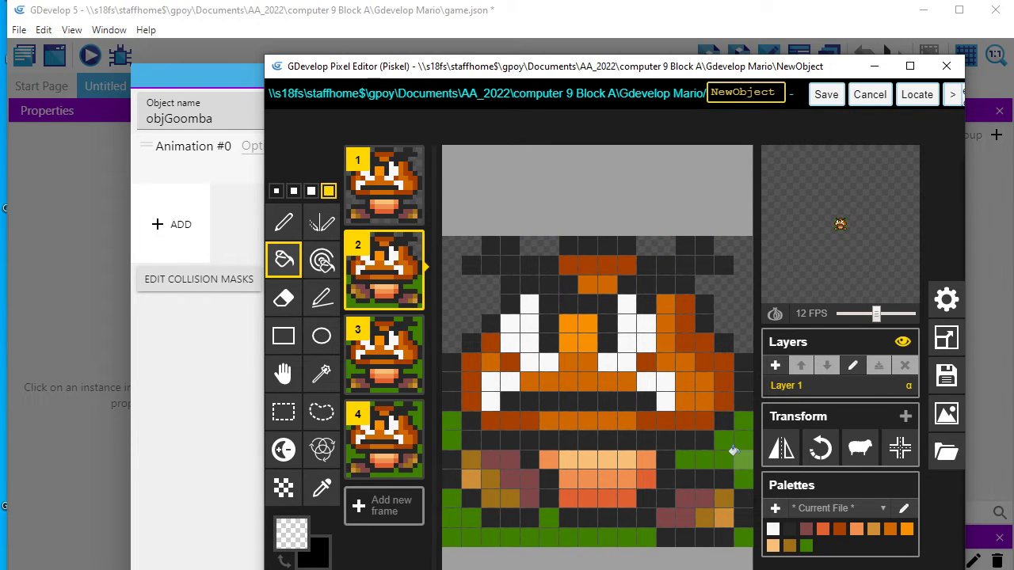
click(739, 453)
click(733, 517)
click(743, 539)
click(588, 539)
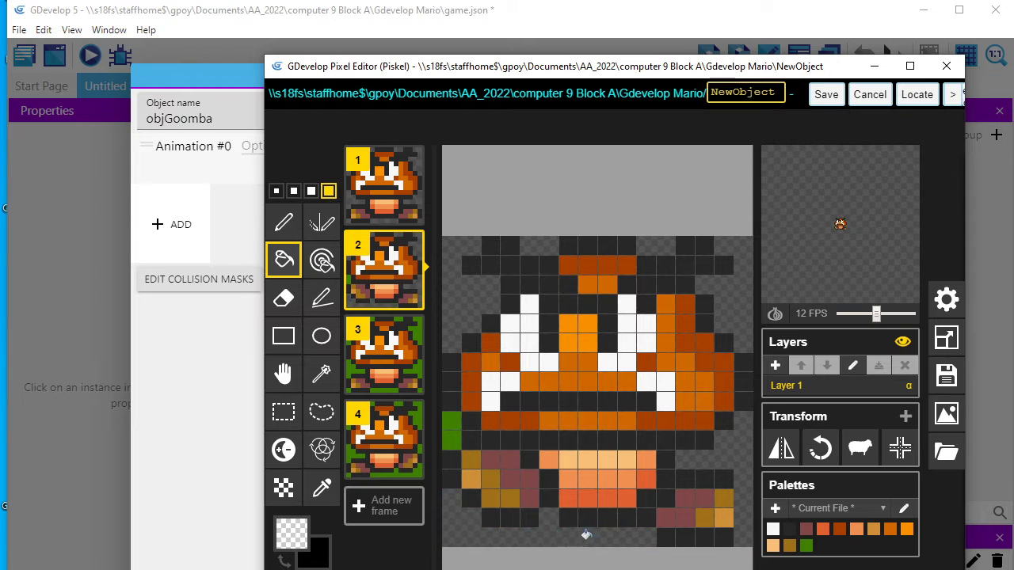
click(445, 424)
Clear all green background areas from frame 3.
click(406, 362)
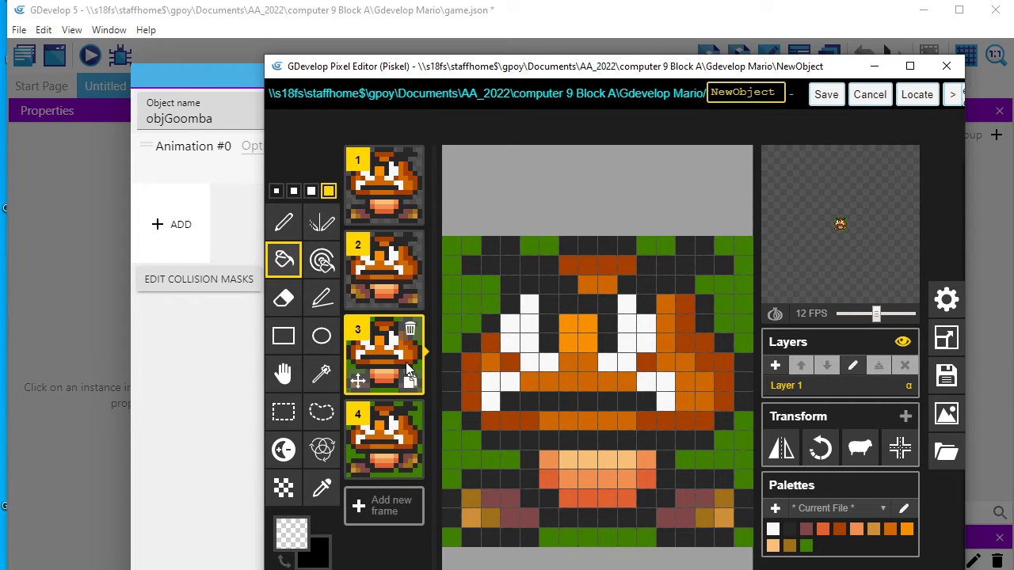
click(456, 317)
click(547, 245)
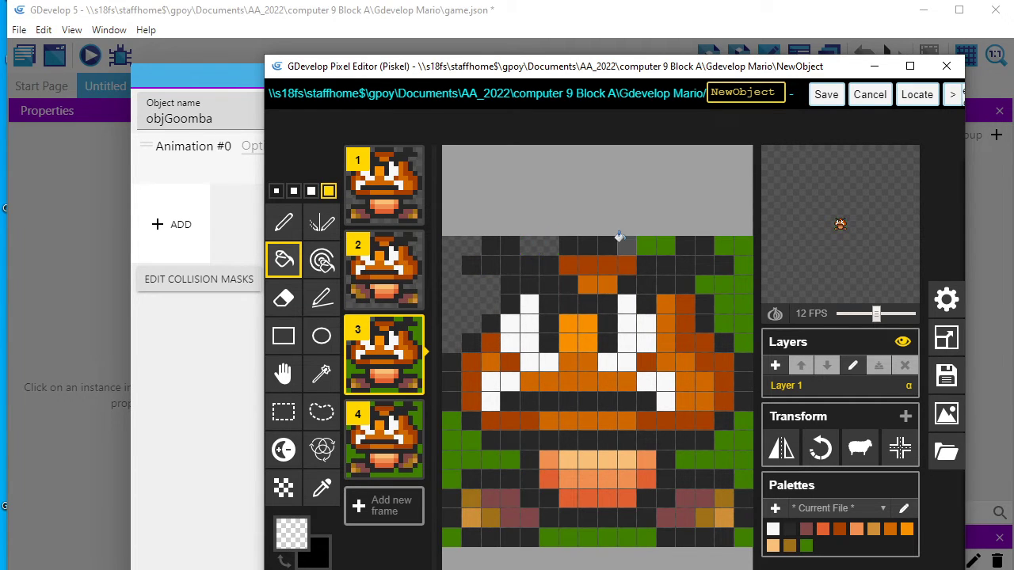
click(655, 245)
click(733, 285)
click(737, 440)
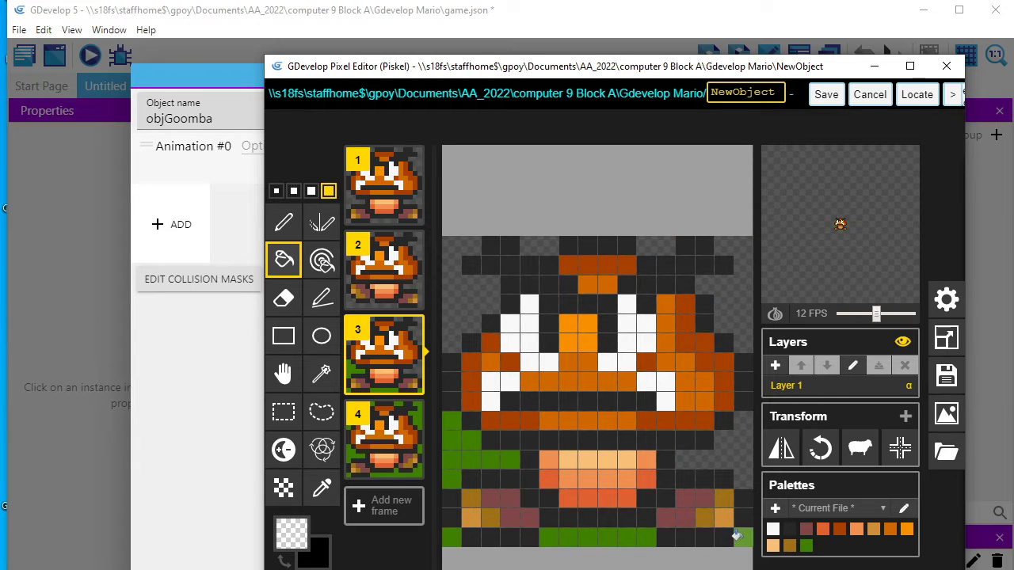
click(741, 537)
click(645, 539)
click(446, 428)
click(451, 536)
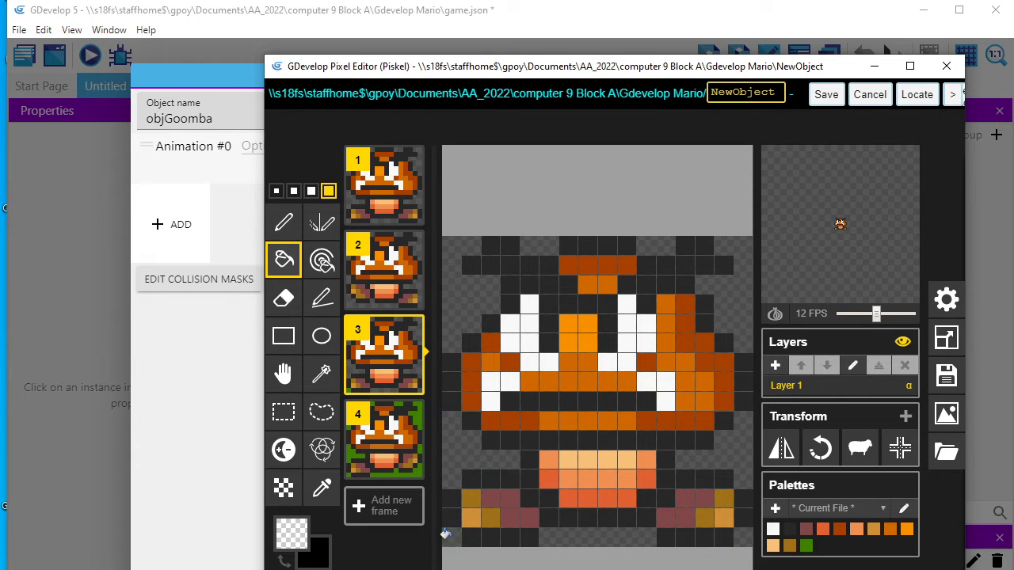
Clear frame 4's green background and save the four frames into the animation.
click(380, 440)
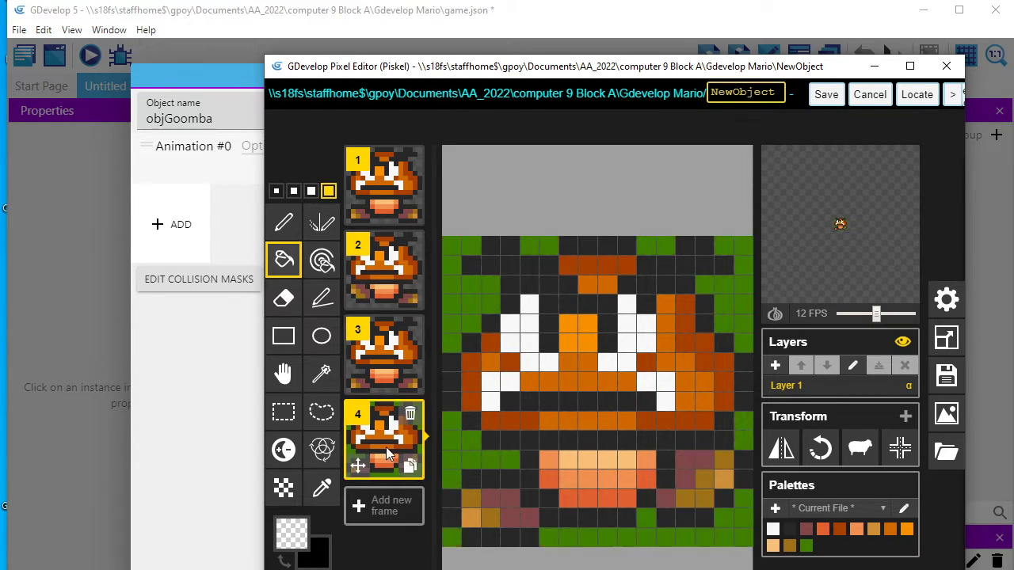
click(452, 279)
click(529, 244)
click(646, 245)
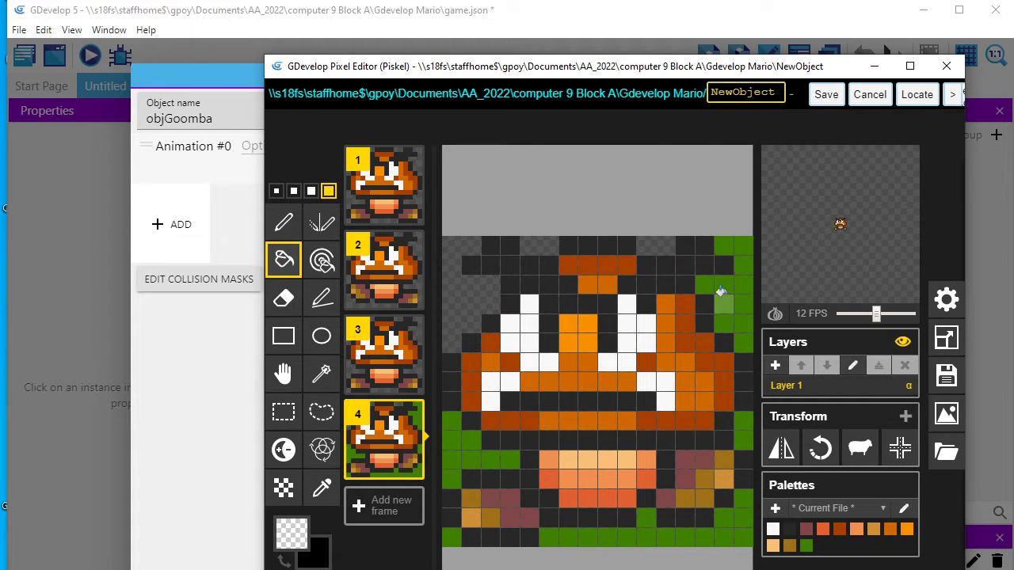
click(723, 301)
click(738, 432)
click(741, 507)
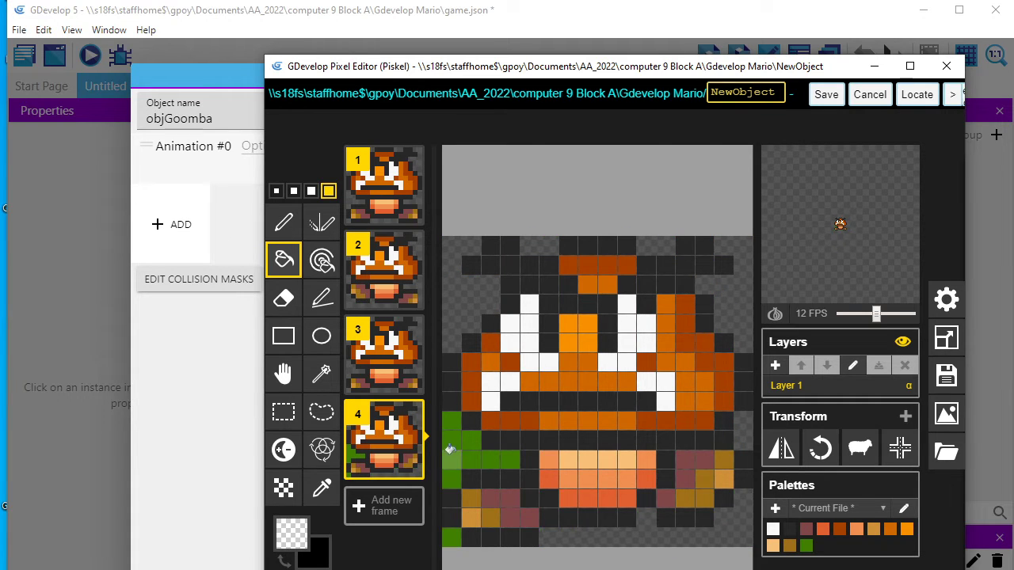
click(451, 457)
click(449, 539)
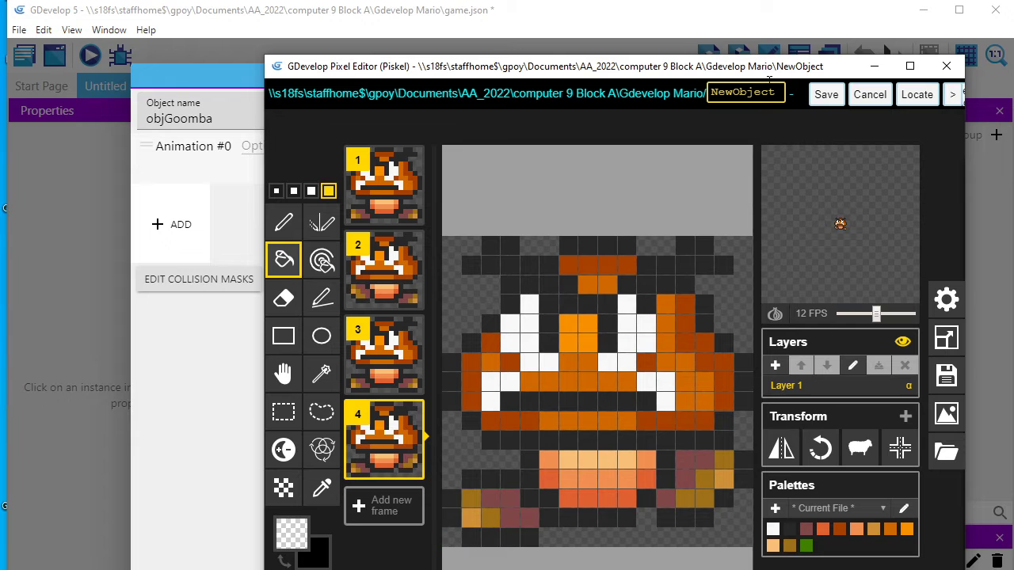
click(825, 95)
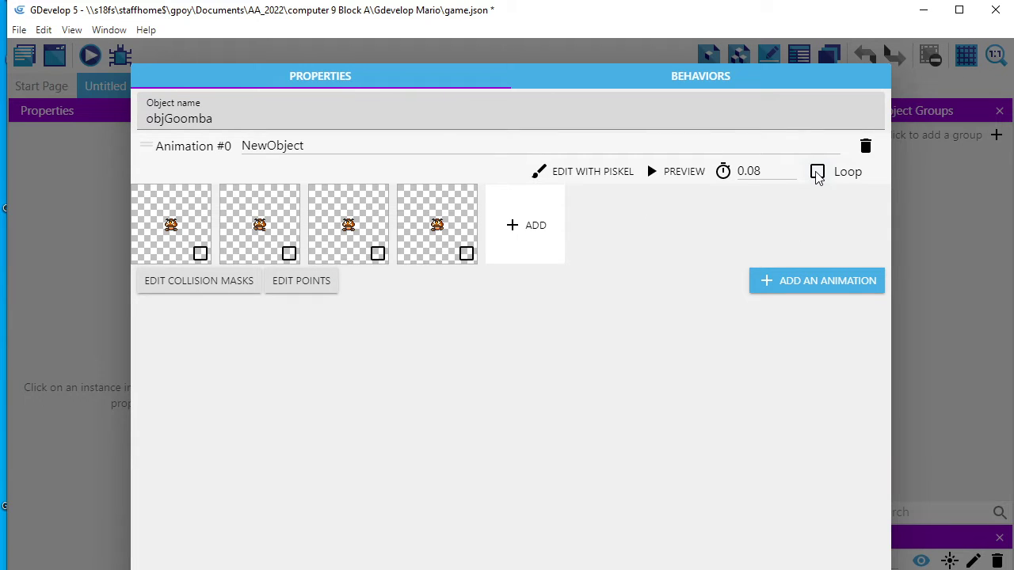
Set objGoomba's Animation #0 to loop at 0.2 seconds per frame and apply.
click(815, 176)
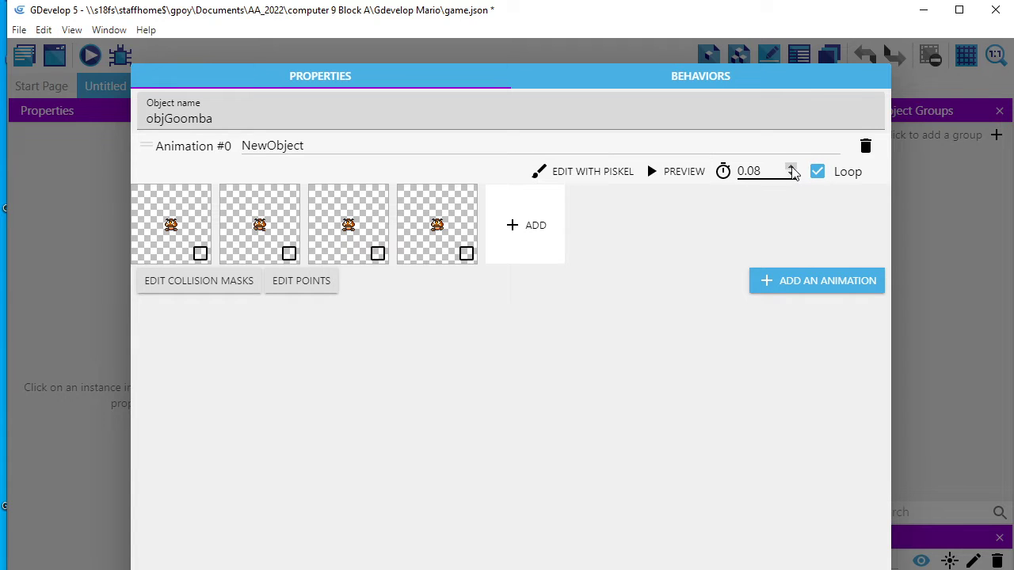
click(791, 169)
click(791, 169)
click(790, 169)
click(790, 169)
click(791, 169)
click(791, 169)
click(791, 169)
click(791, 168)
click(791, 169)
click(790, 168)
key(Return)
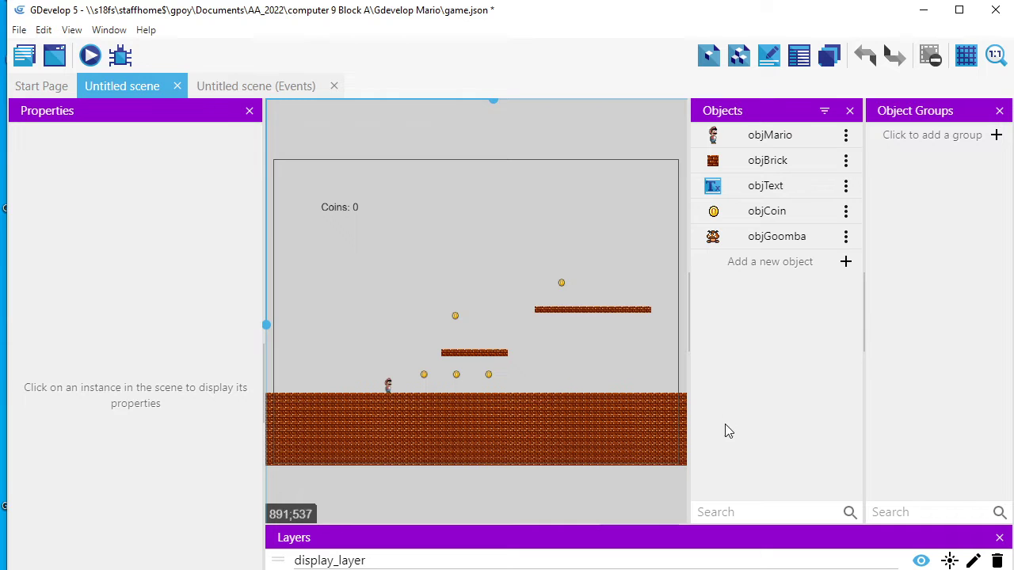
Add a new Sprite with one animation and resize its Piskel canvas to 16×16.
click(845, 263)
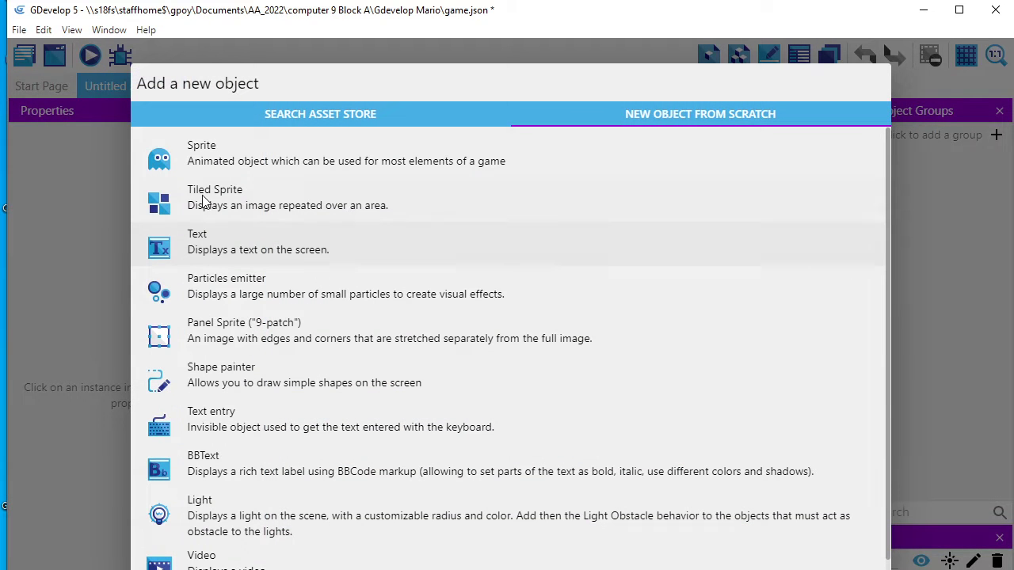
click(219, 159)
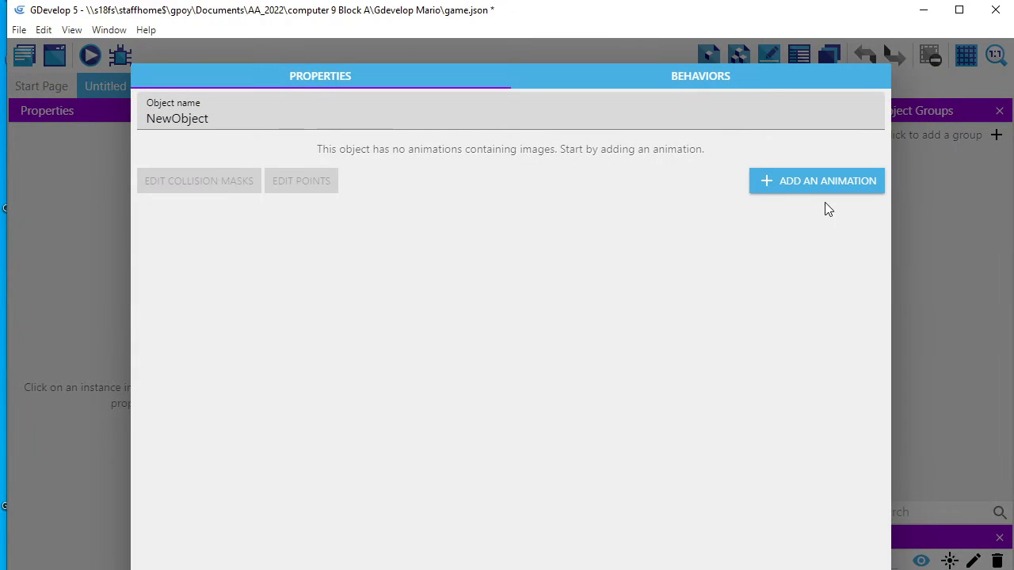
click(792, 184)
click(612, 175)
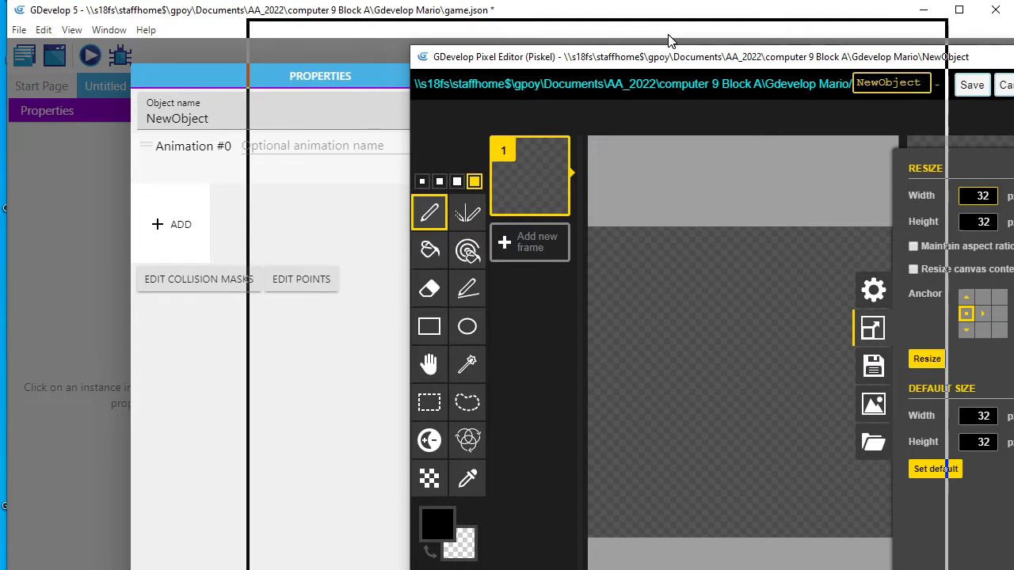
drag(668, 40, 668, 41)
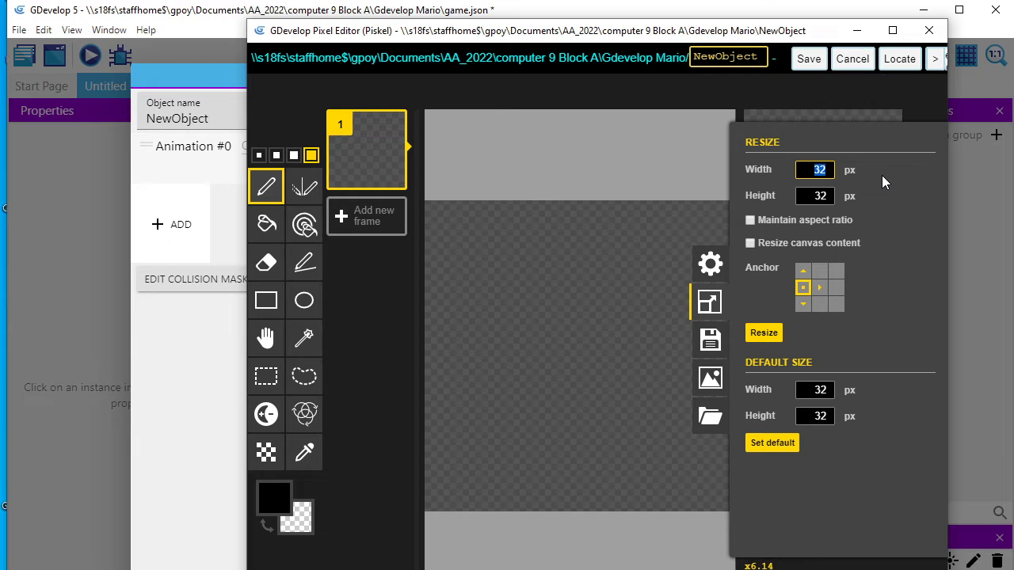
text(16)
key(Tab)
text(16)
click(762, 339)
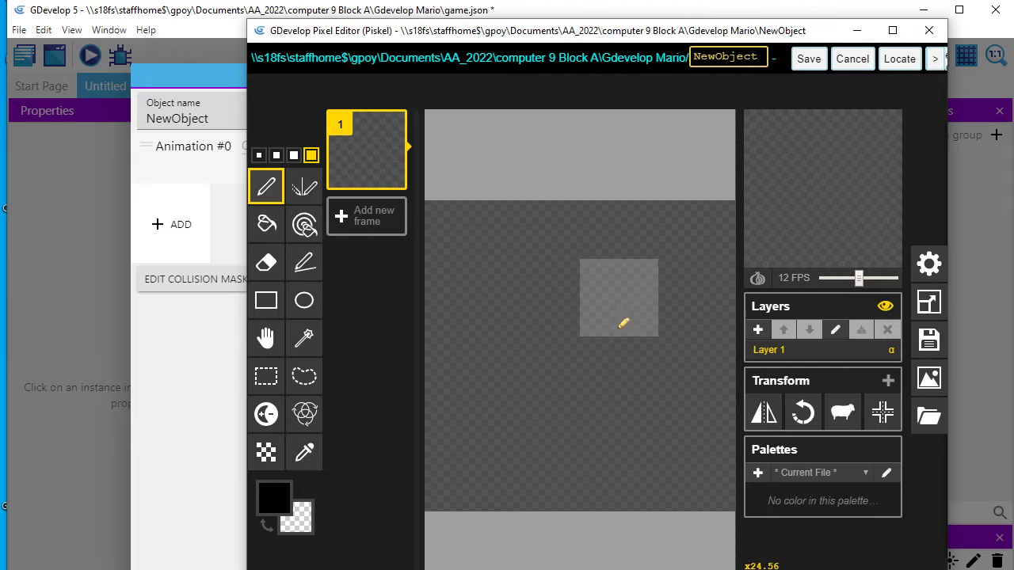
Draw a right-pointing arrow, save it, and name the object objGoRight.
click(306, 265)
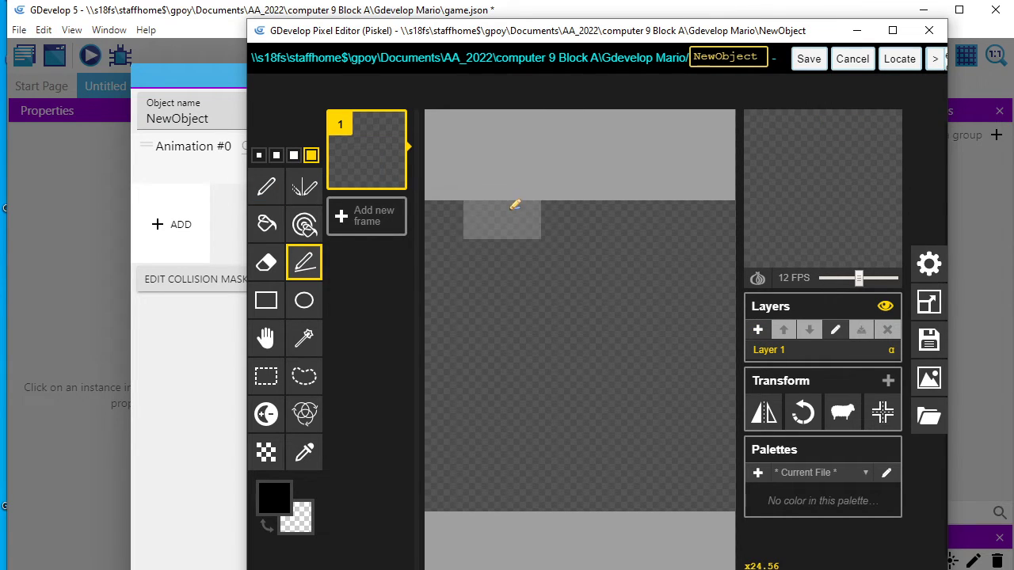
mouse_move(514, 205)
mouse_down()
mouse_move(679, 335)
mouse_move(715, 346)
mouse_move(713, 358)
mouse_move(599, 427)
mouse_move(558, 491)
mouse_up()
drag(630, 369, 445, 363)
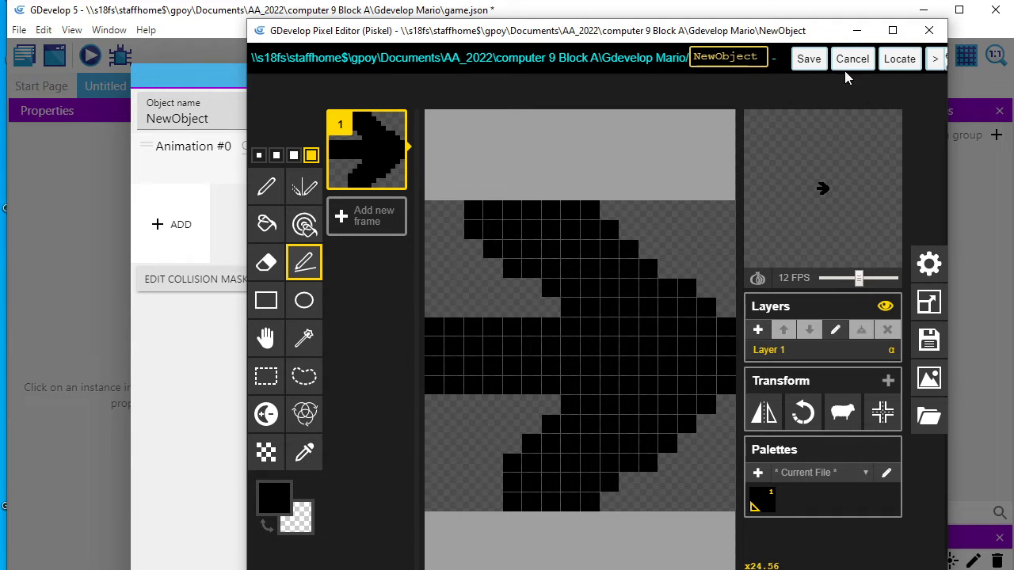
click(809, 58)
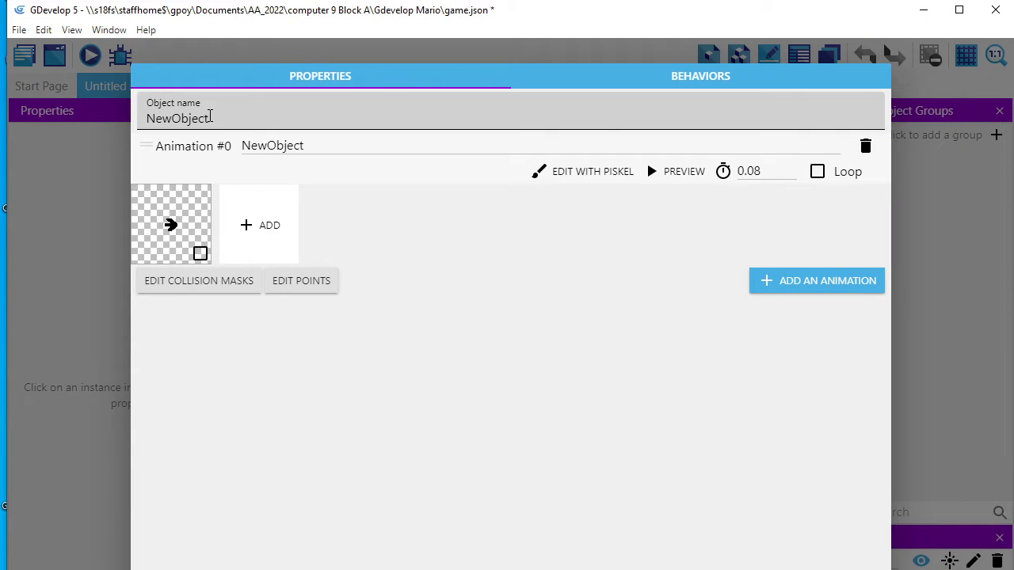
drag(209, 117, 92, 129)
text(objGoRight)
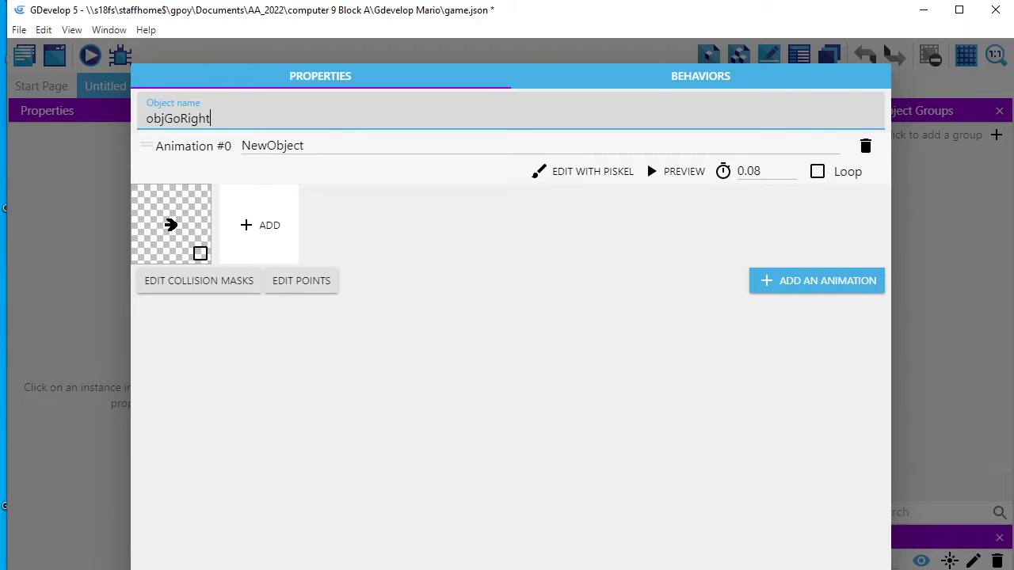
key(Return)
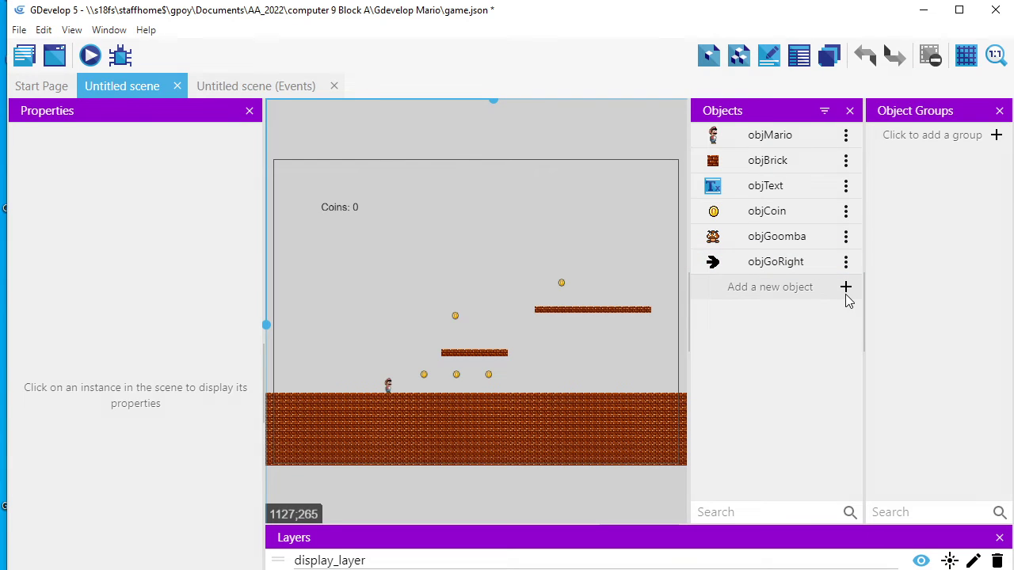
click(846, 291)
Create a Sprite named objGoLeft with one animation and open it in Piskel.
click(242, 162)
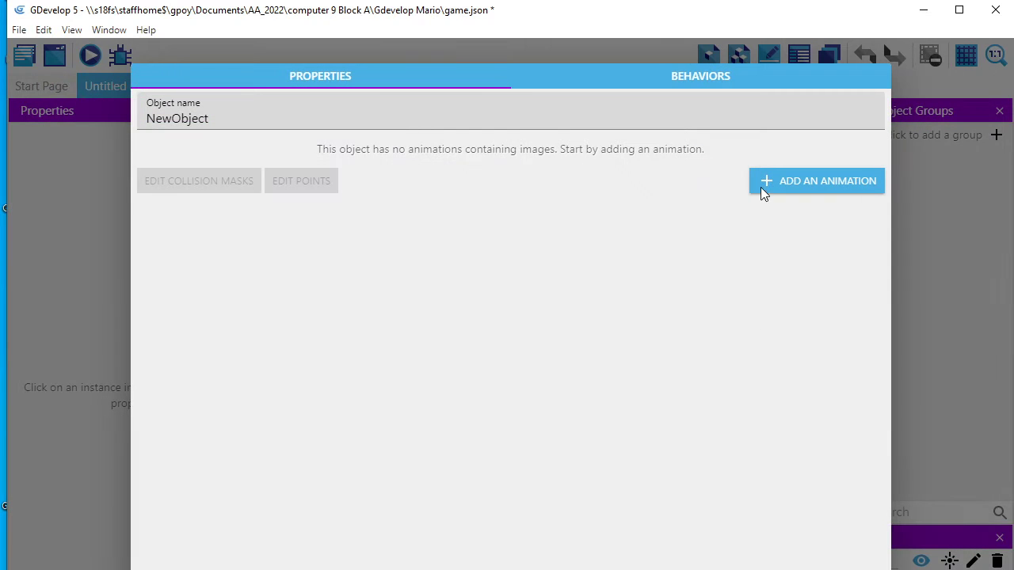
click(283, 111)
double_click(283, 111)
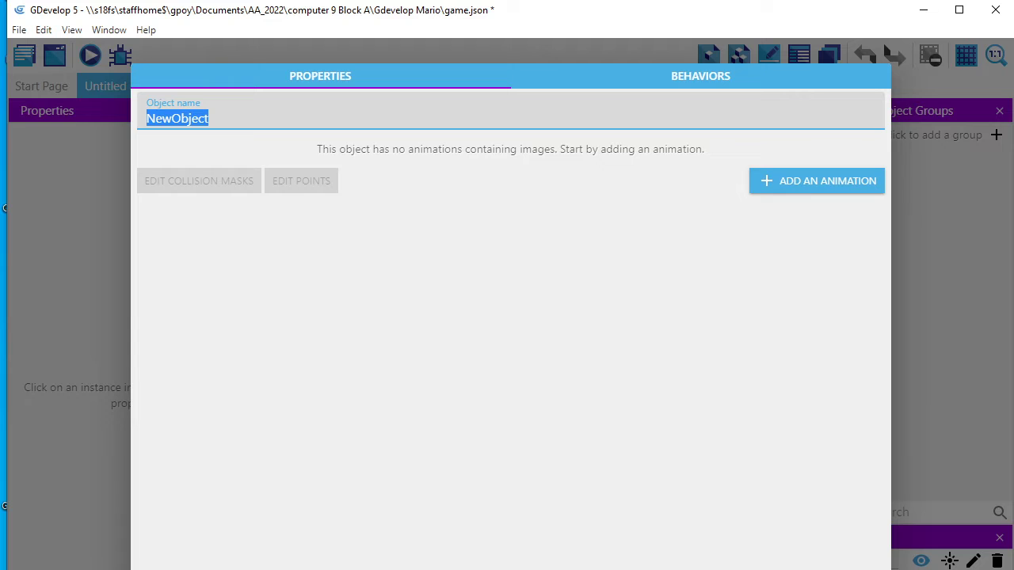
text(objGoLeft)
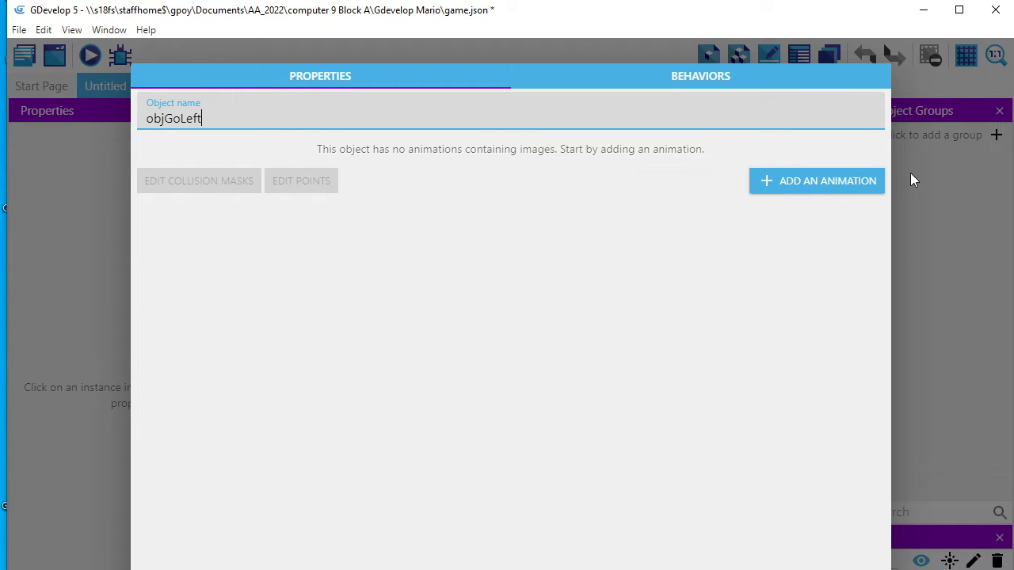
click(812, 188)
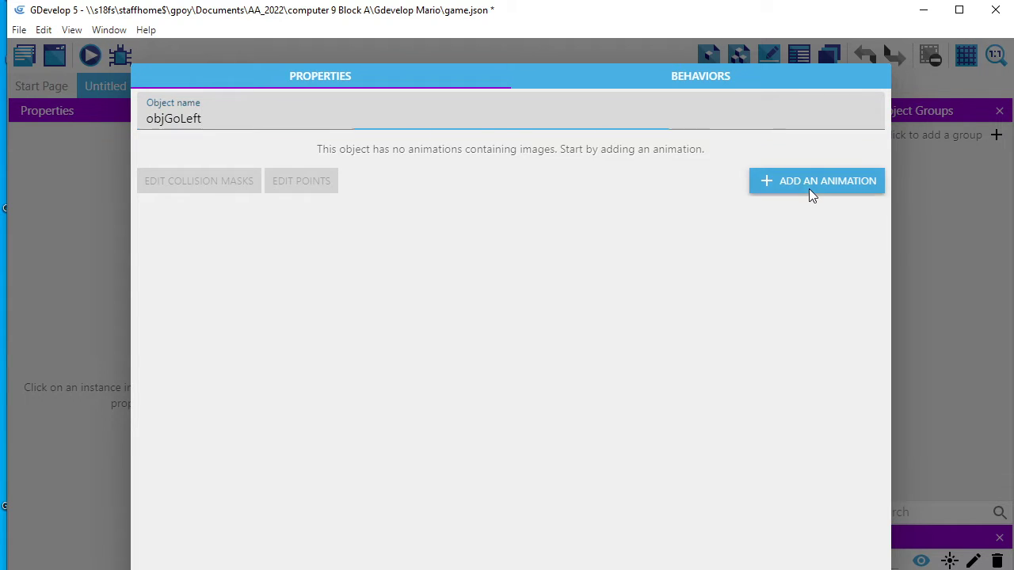
click(583, 178)
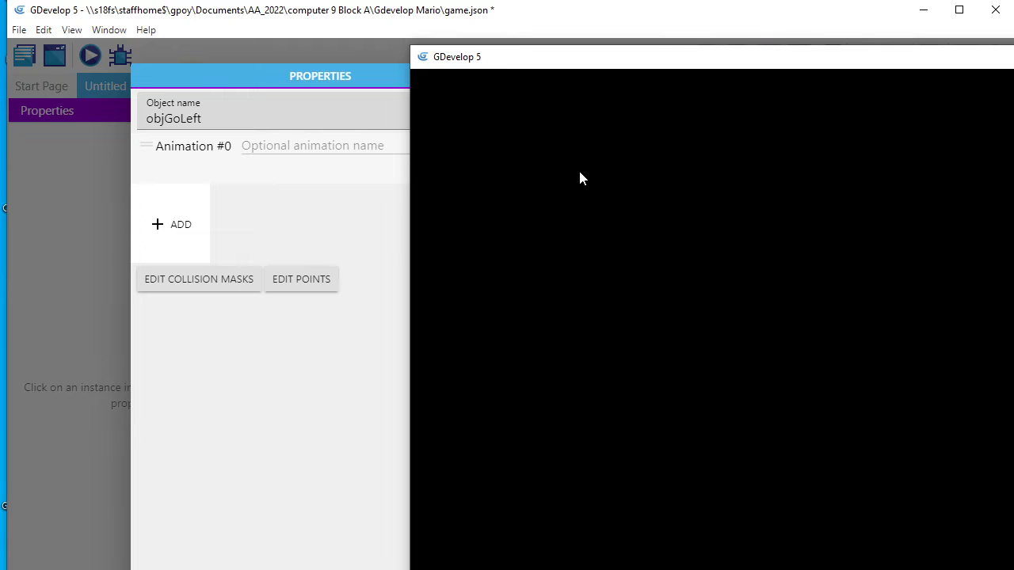
Enter a 16×16 canvas size, then draw a trial diagonal line.
drag(695, 65, 442, 77)
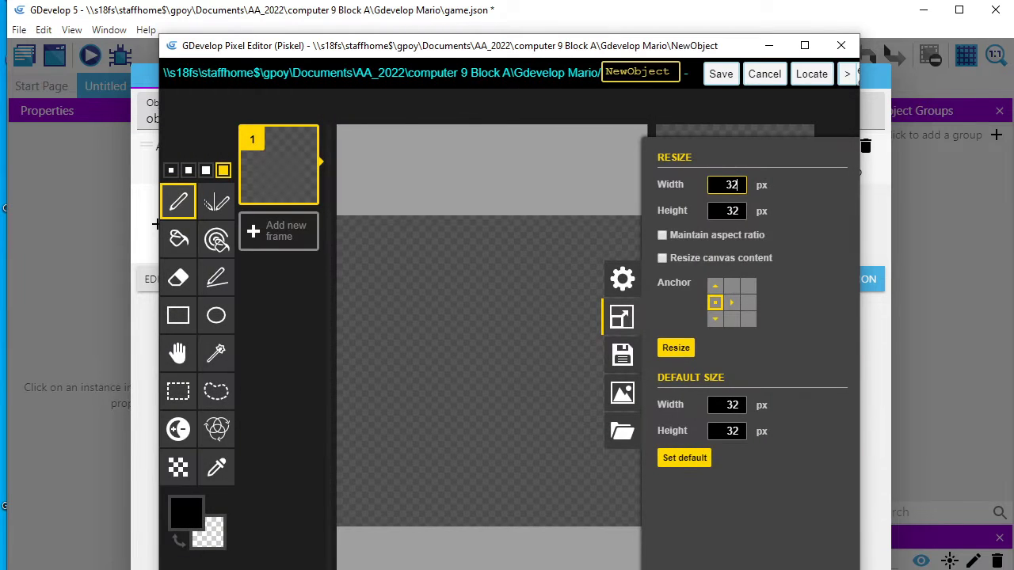
text(16)
key(Tab)
text(16)
click(468, 548)
click(216, 278)
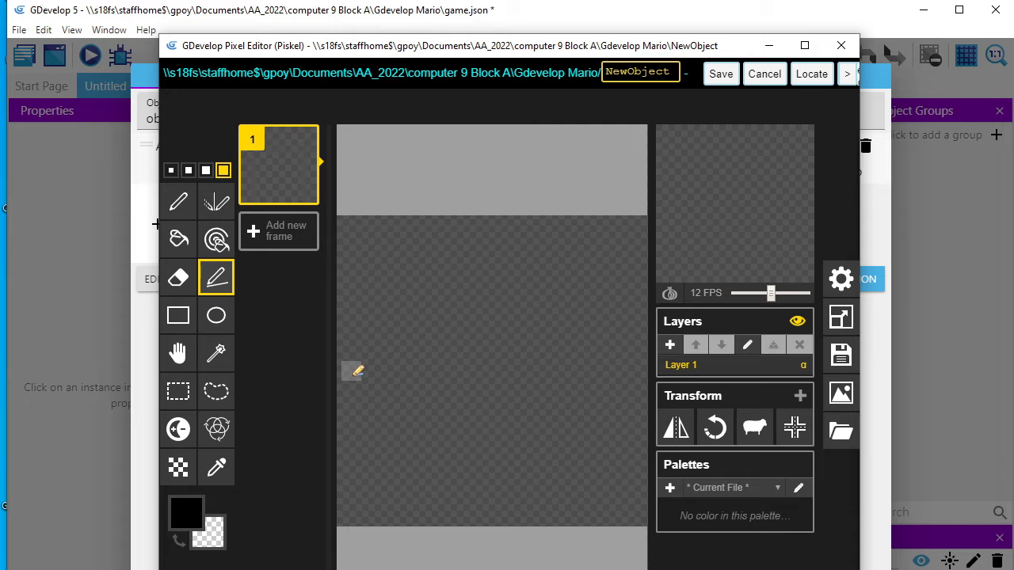
mouse_move(349, 371)
mouse_down()
mouse_move(499, 279)
mouse_move(539, 228)
mouse_up()
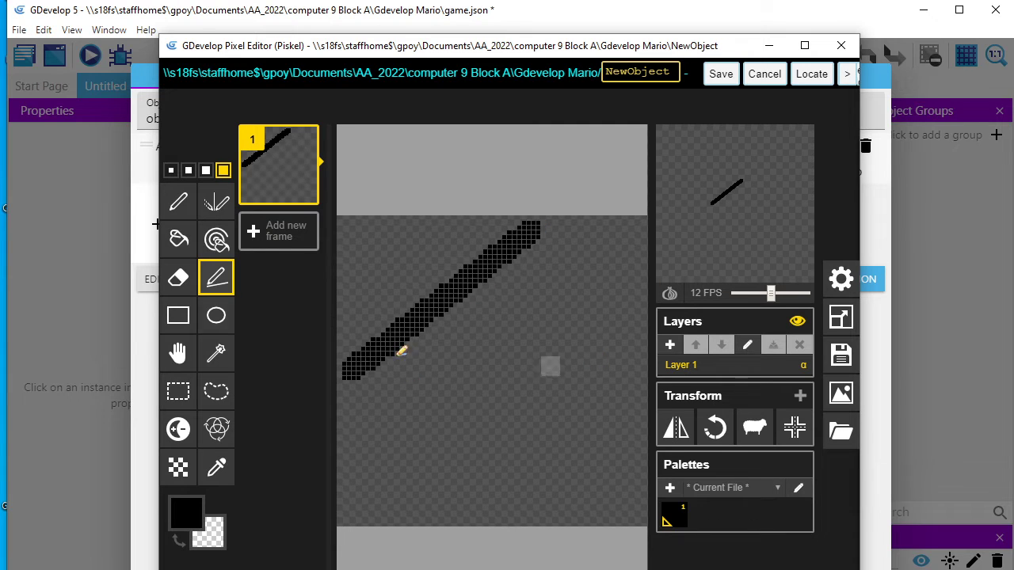
Resize the canvas to 16×16 anchored at the centre.
click(840, 321)
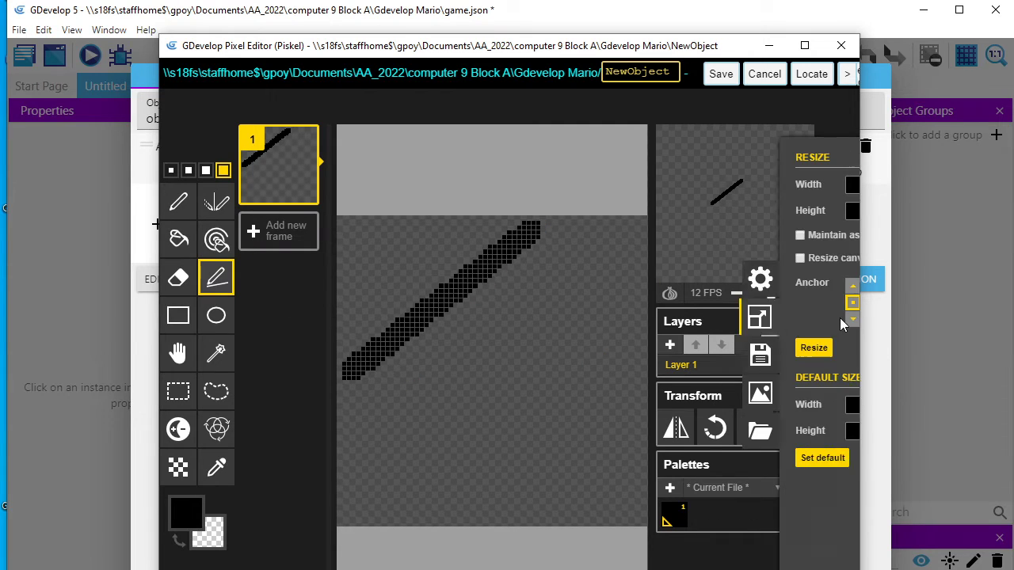
drag(726, 190, 741, 190)
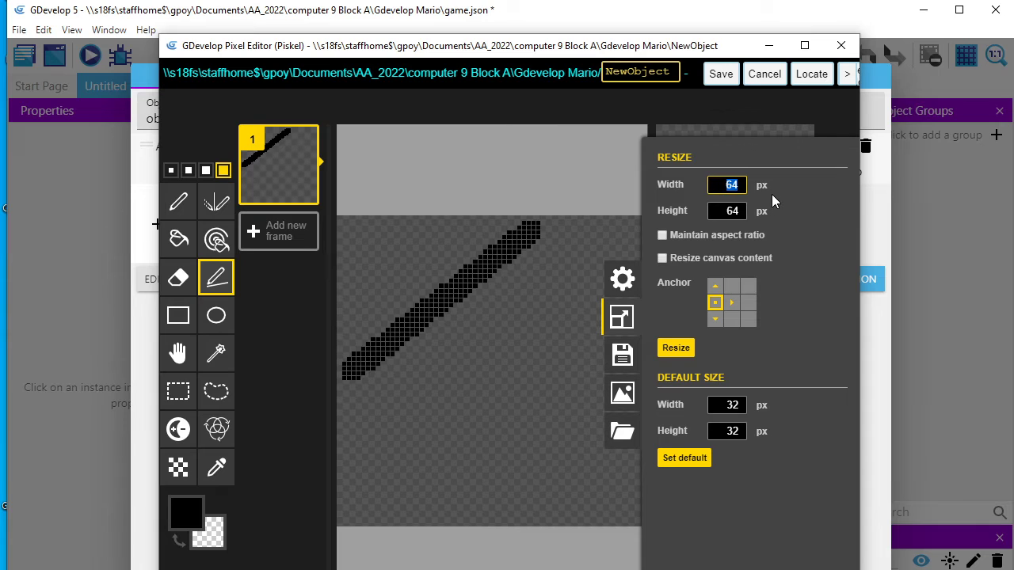
text(16)
key(Tab)
text(16)
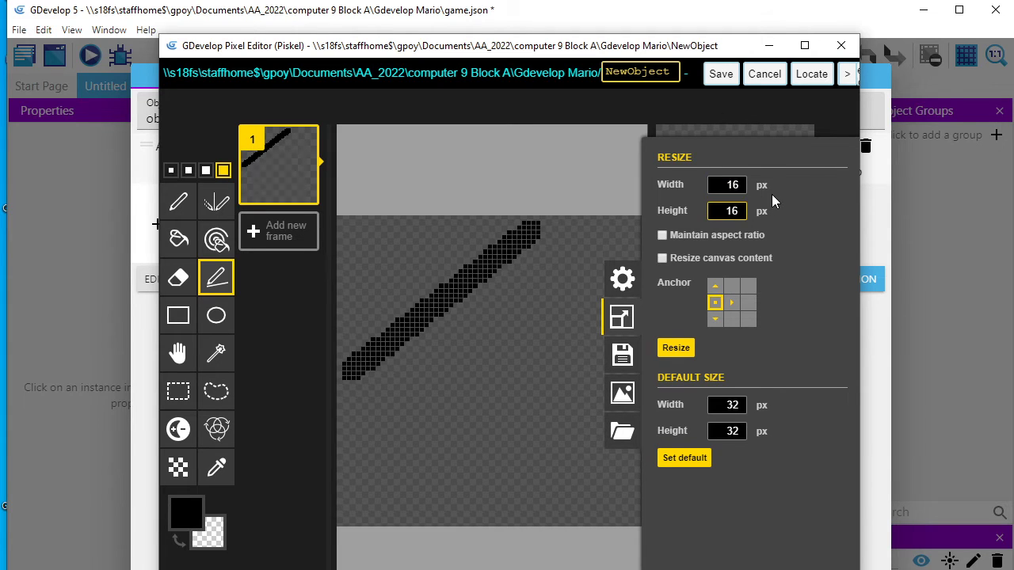
click(731, 302)
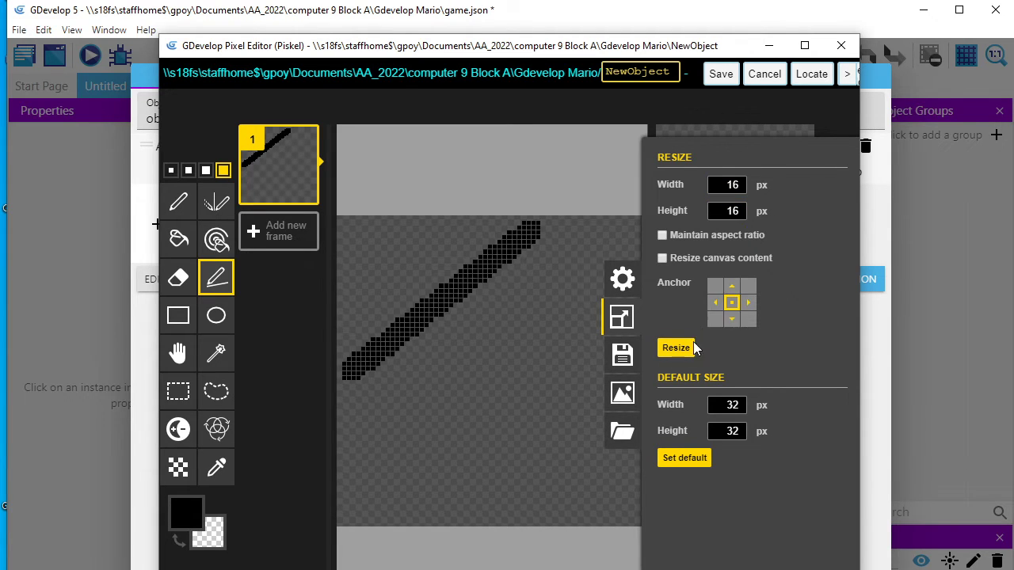
click(677, 349)
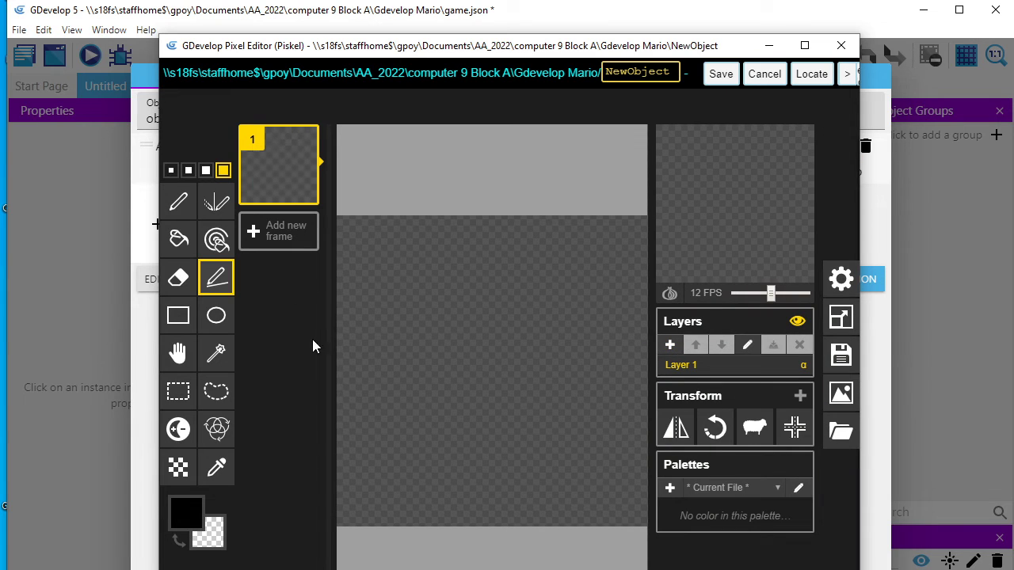
Draw a black left-pointing arrow and save it to objGoLeft.
mouse_move(353, 380)
mouse_down()
mouse_move(550, 231)
mouse_move(419, 344)
mouse_move(347, 377)
mouse_move(492, 507)
mouse_move(547, 524)
mouse_up()
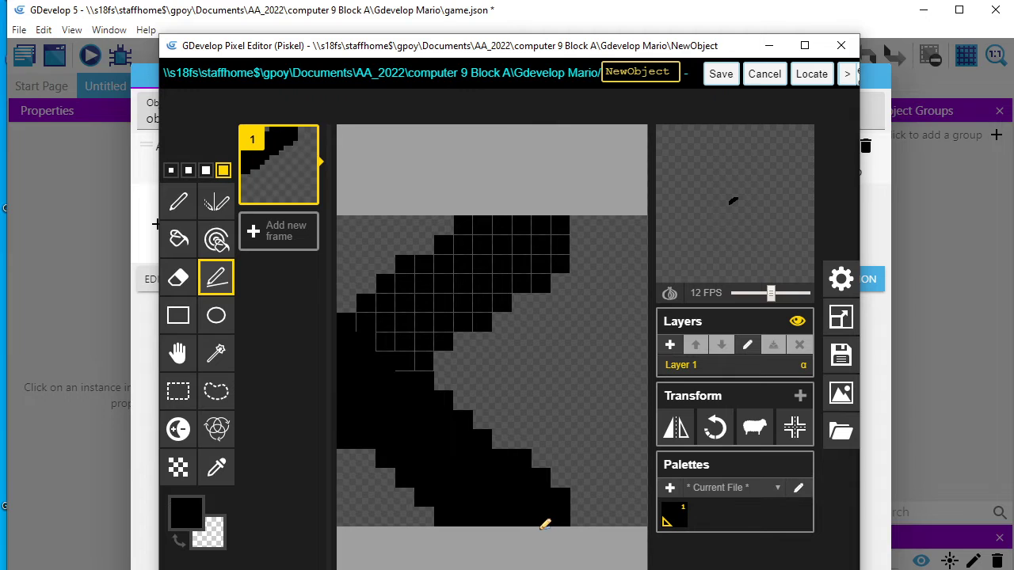
drag(396, 389, 638, 394)
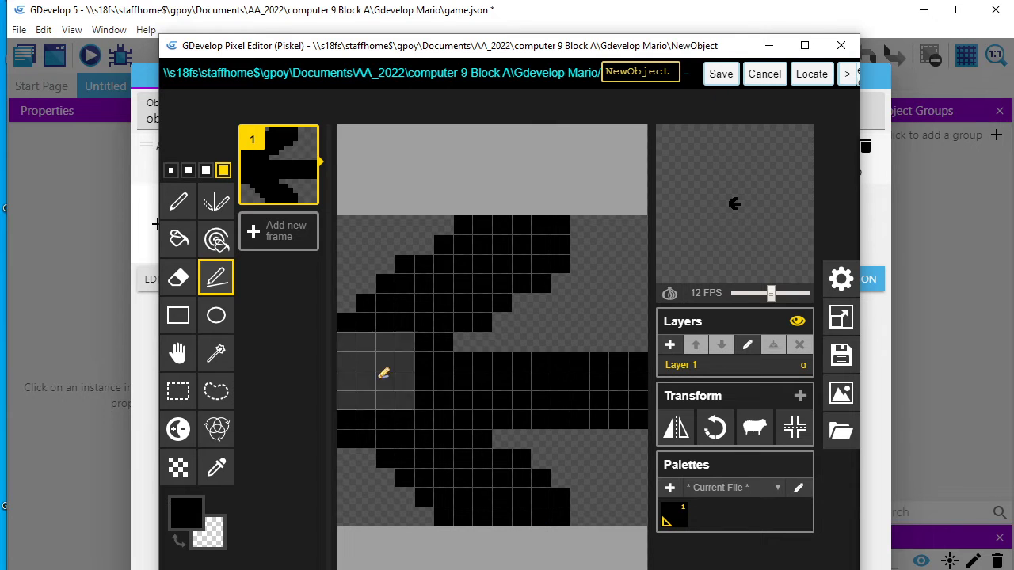
mouse_move(383, 374)
mouse_down()
mouse_move(452, 314)
mouse_move(444, 376)
mouse_move(631, 378)
mouse_up()
drag(638, 375, 636, 365)
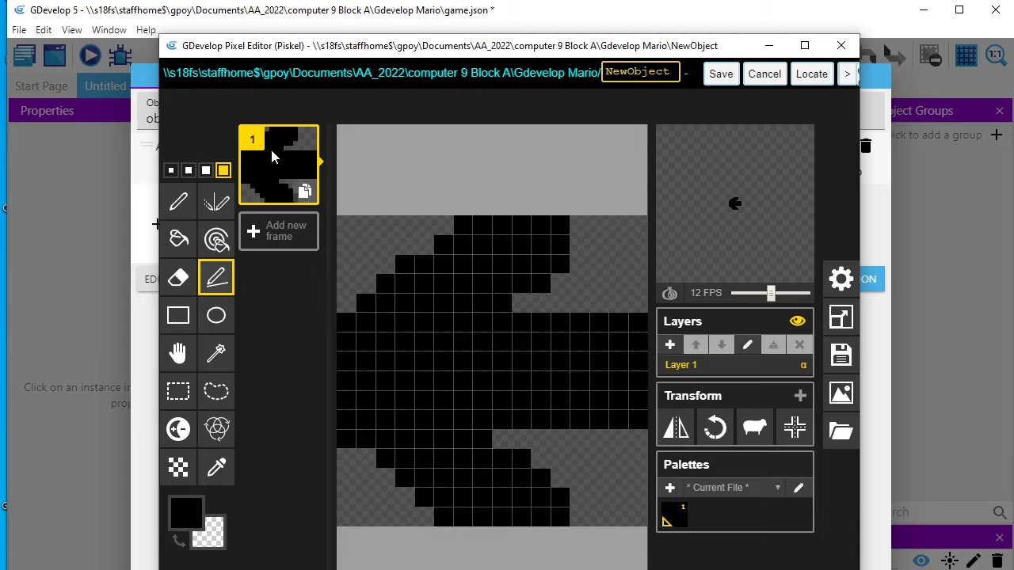
click(720, 73)
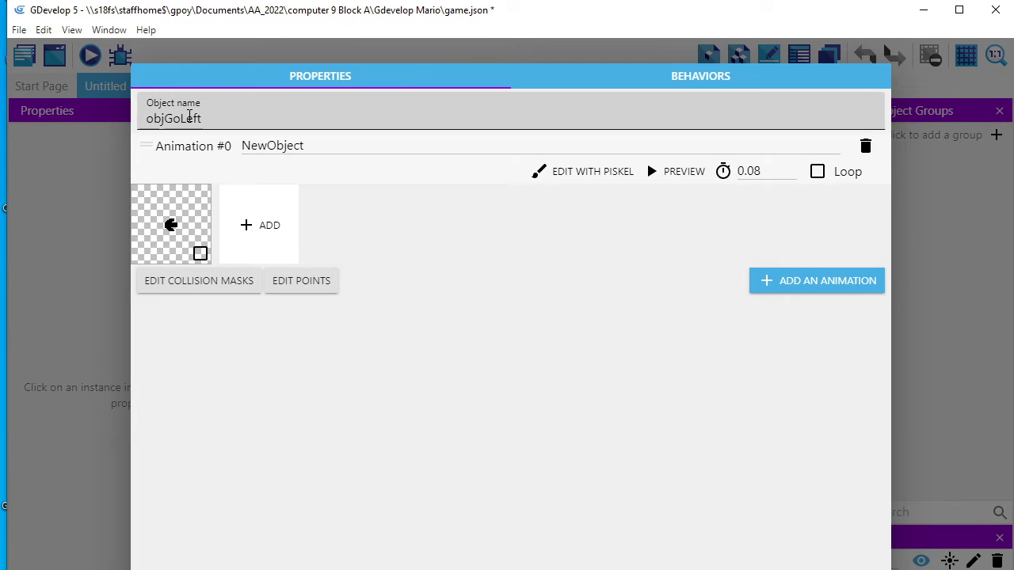
Place Goombas on the middle and upper-right platforms and a right arrow beside the middle one.
key(Escape)
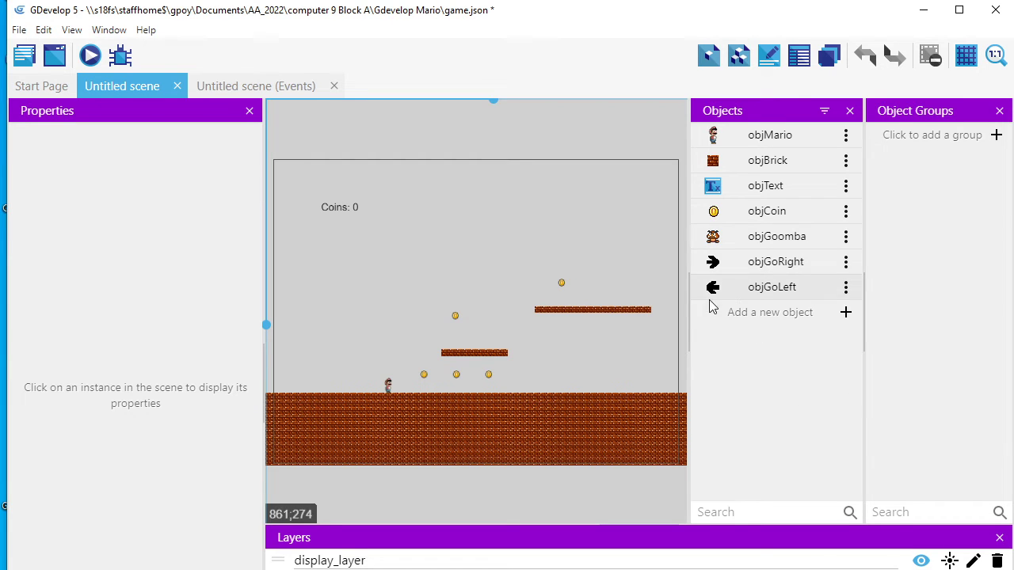
drag(751, 238, 490, 342)
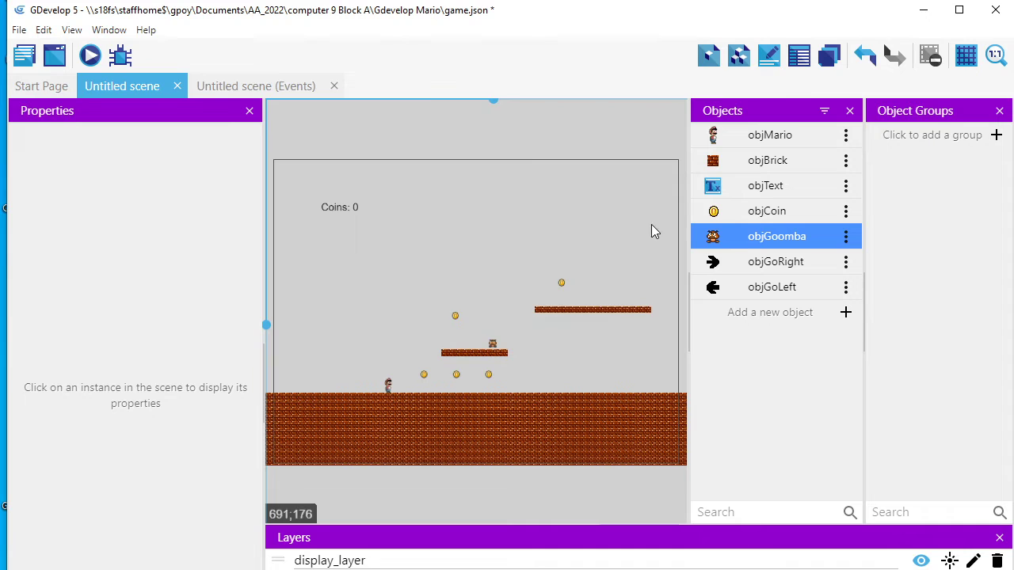
drag(736, 238, 593, 297)
drag(717, 268, 436, 347)
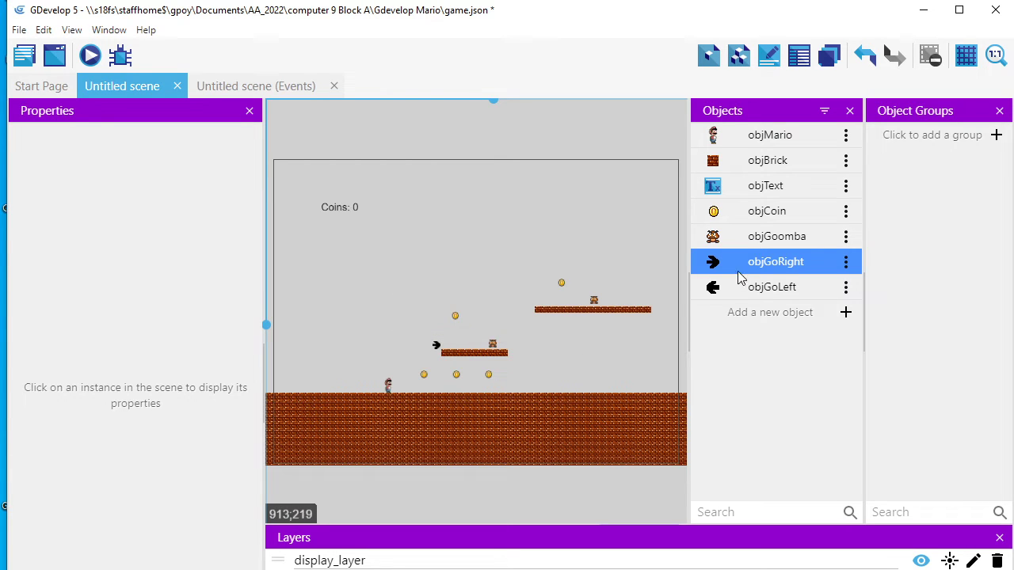
Align the right arrow to the lower platform's left edge and add a left arrow at its right end.
scroll(599, 395, up, 5)
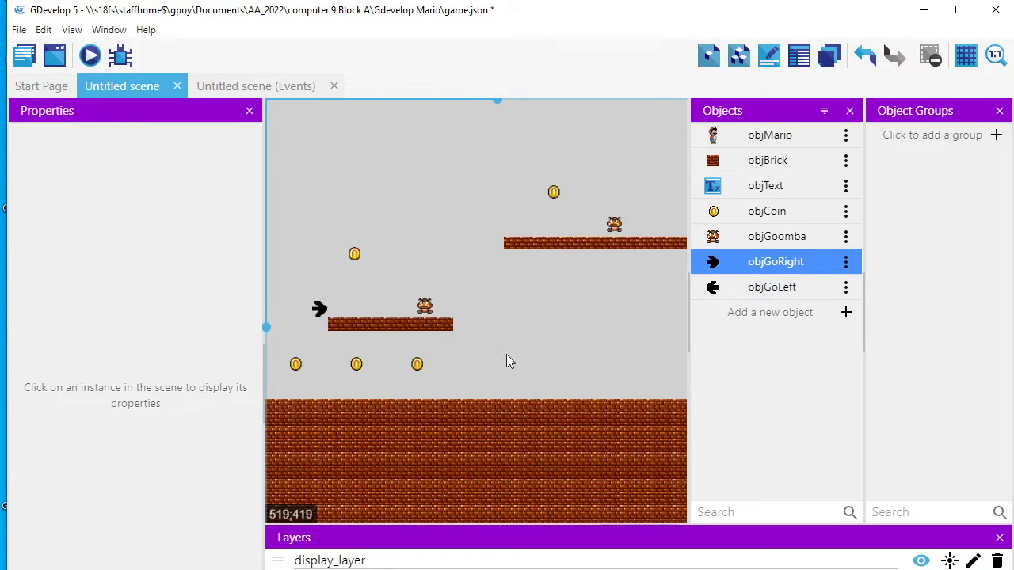
scroll(349, 332, up, 1)
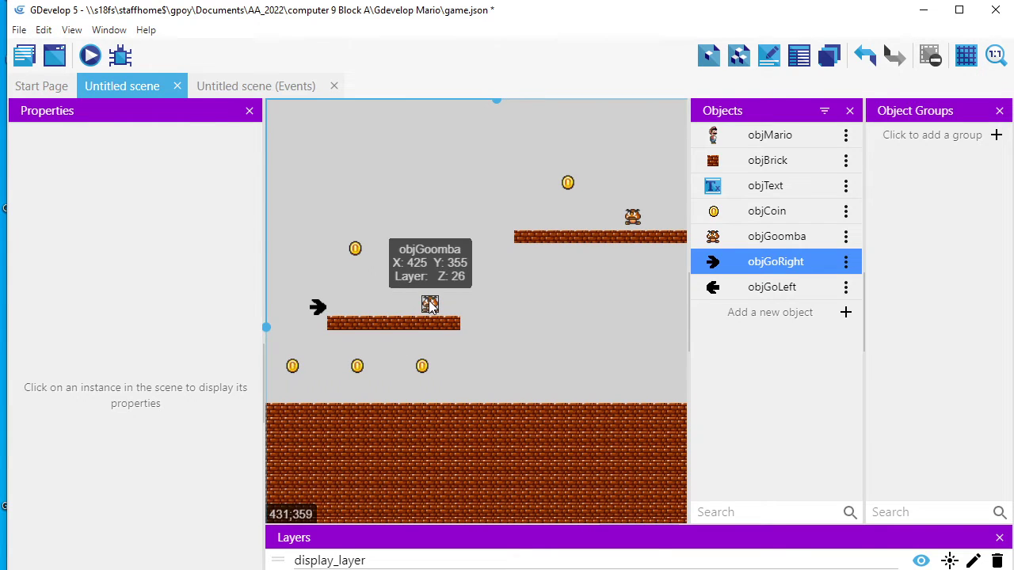
click(428, 308)
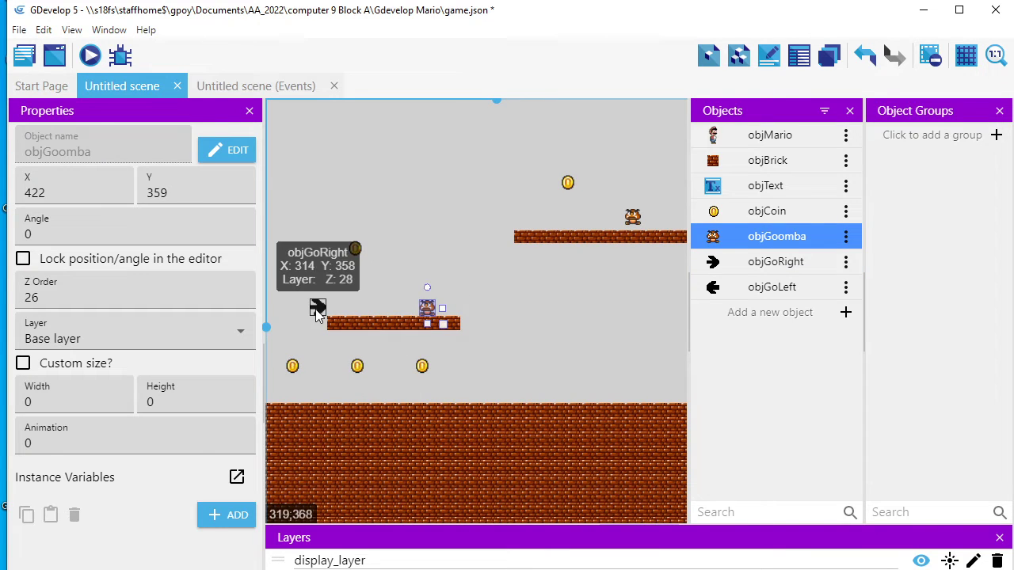
click(318, 311)
drag(320, 315, 321, 315)
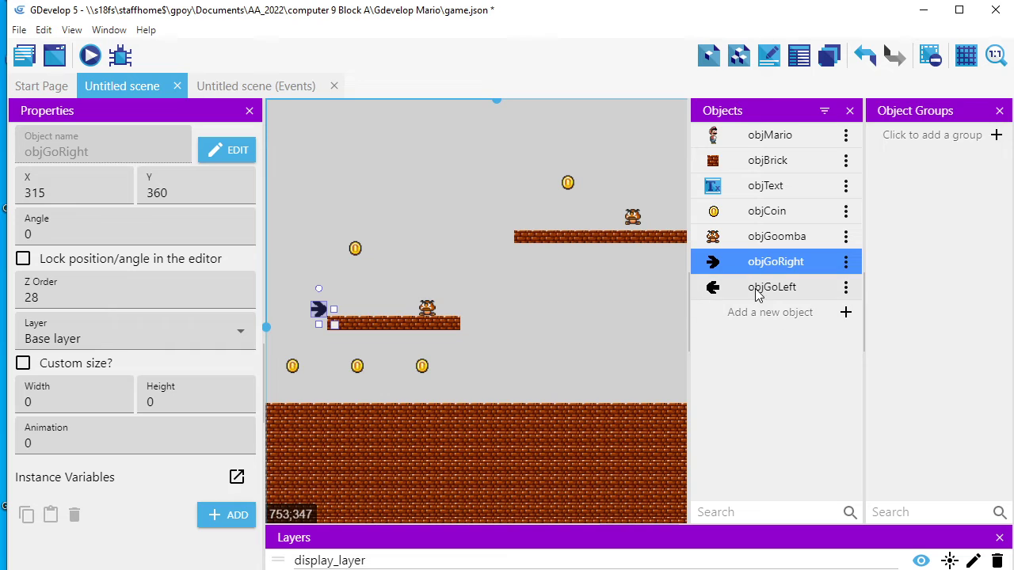
drag(762, 290, 462, 309)
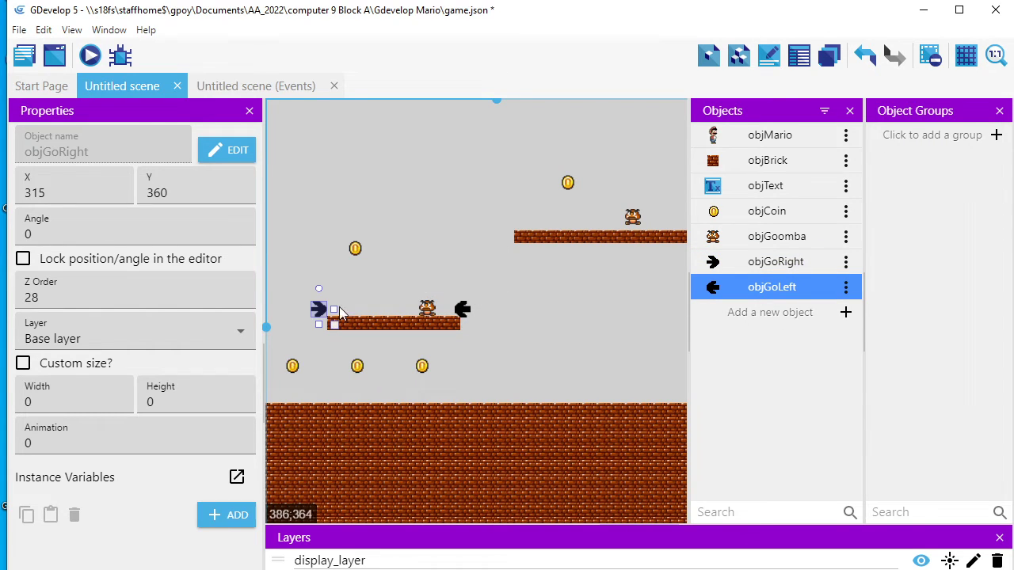
Place an objGoRight arrow at the upper platform's left end.
drag(632, 218, 629, 223)
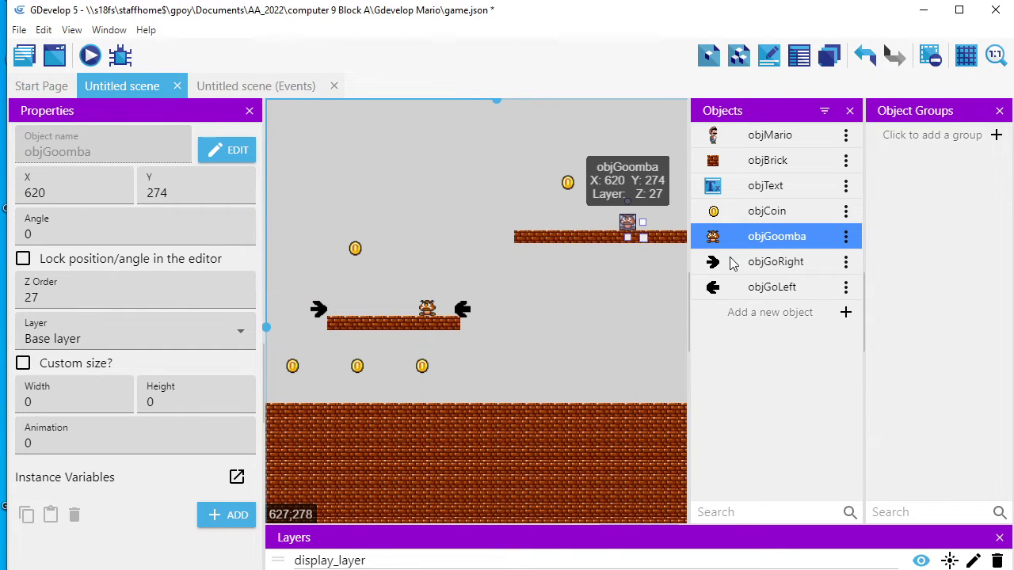
drag(717, 267, 513, 226)
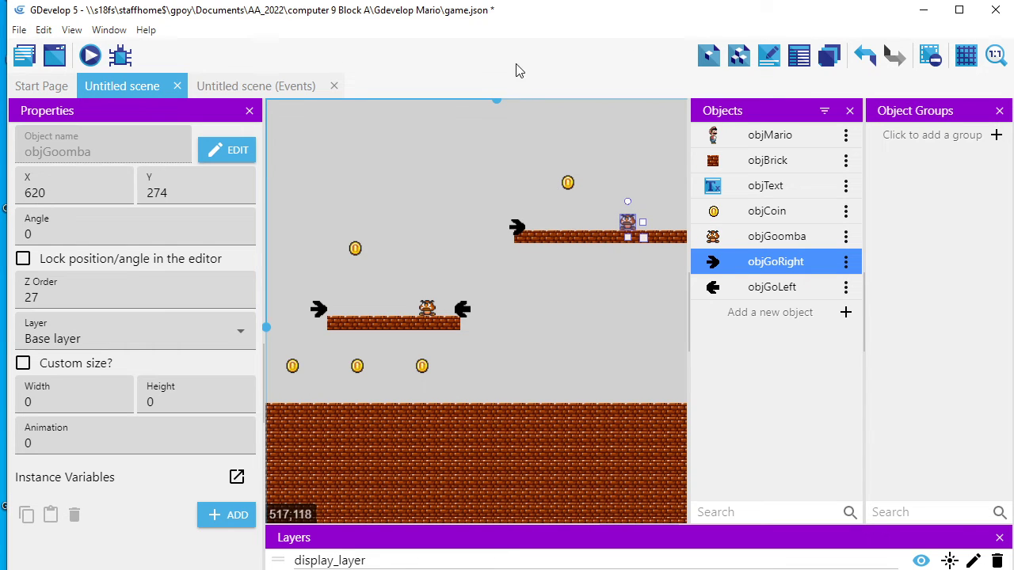
drag(499, 99, 511, 101)
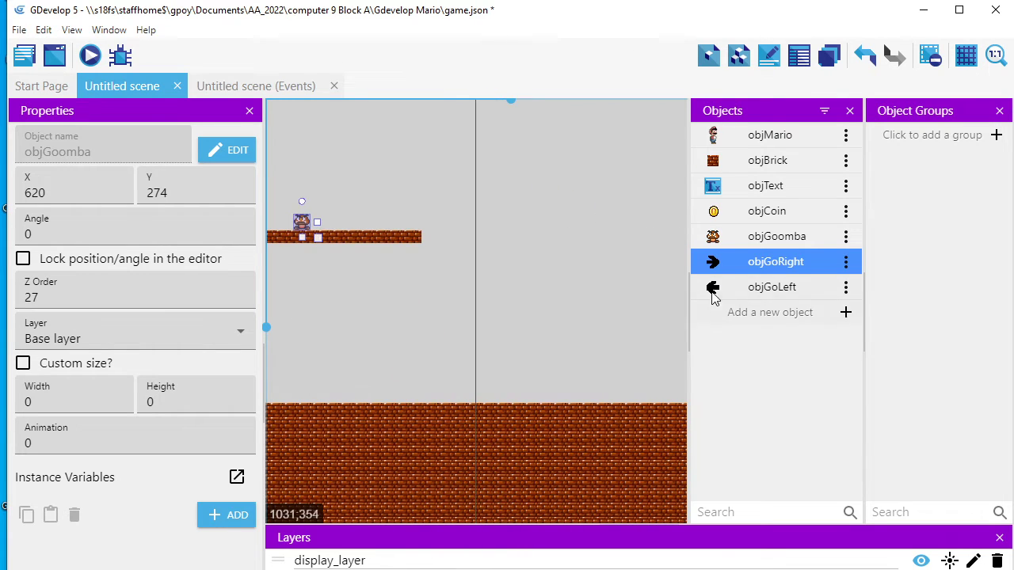
Drop an objGoLeft arrow at the right end of the upper platform.
drag(717, 289, 416, 224)
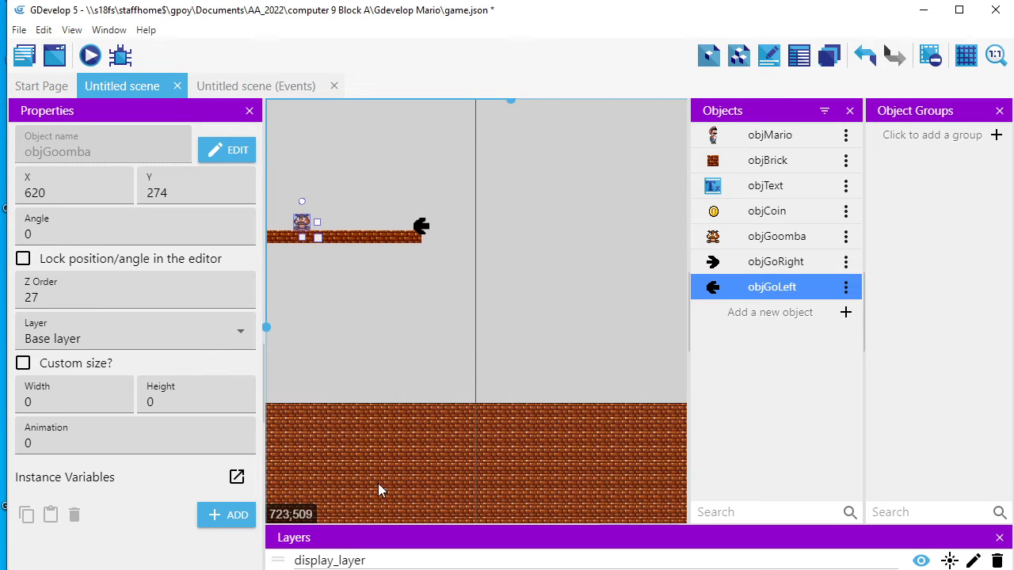
shift+scroll(506, 105, left, 5)
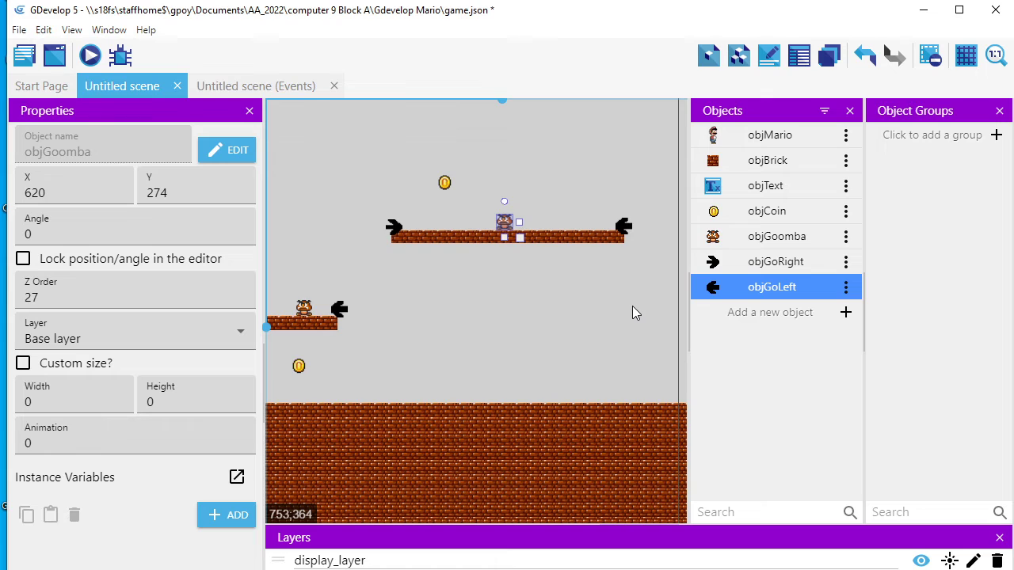
click(846, 240)
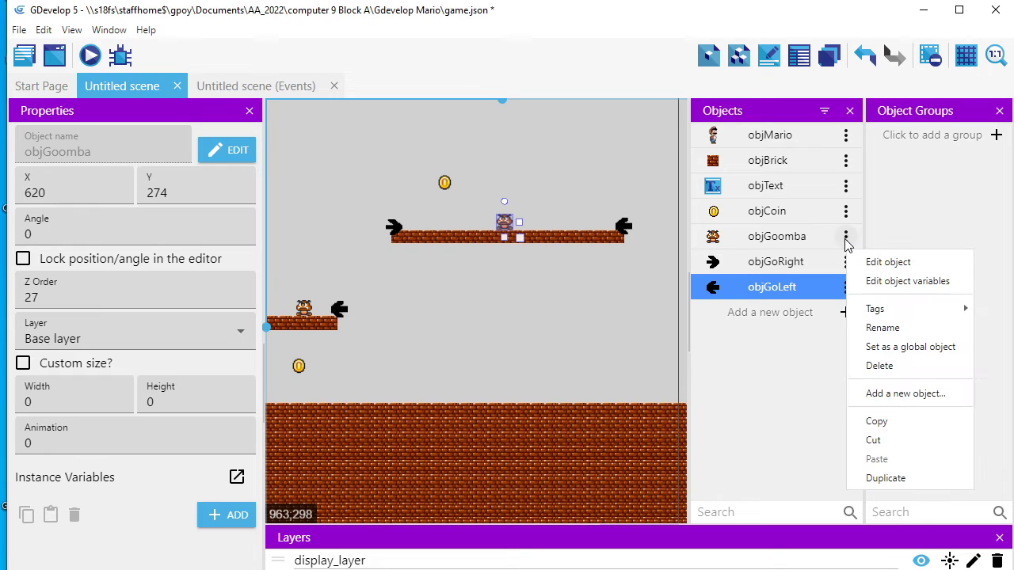
Add an object variable goomba_direction with value Right to objGoomba.
click(931, 283)
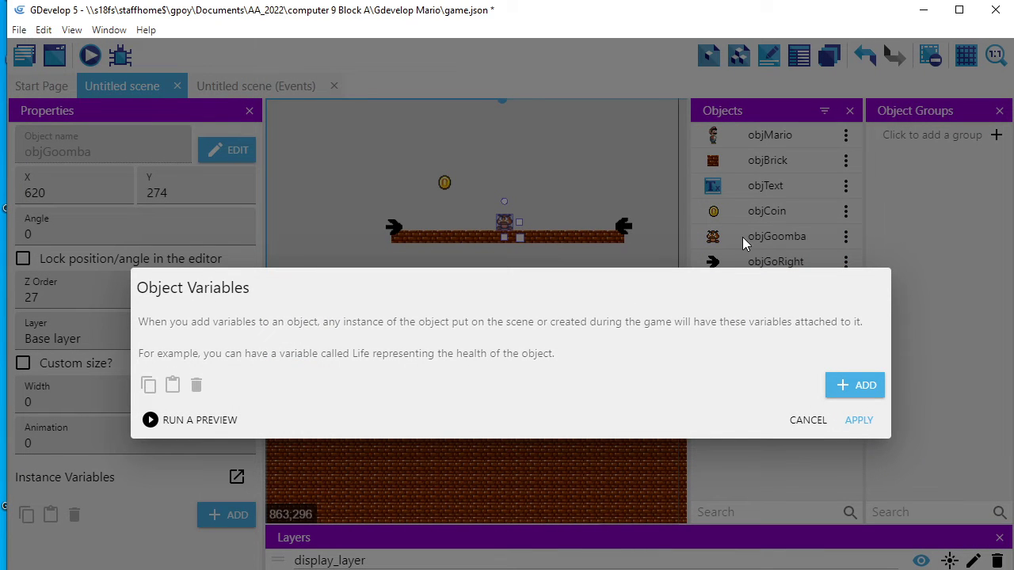
click(851, 386)
double_click(229, 336)
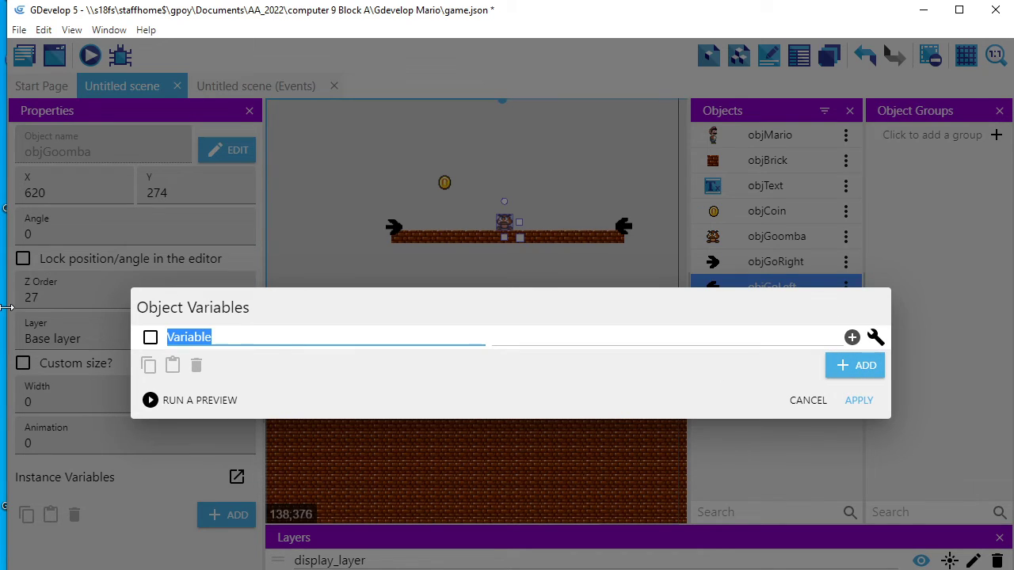
text(goomba)
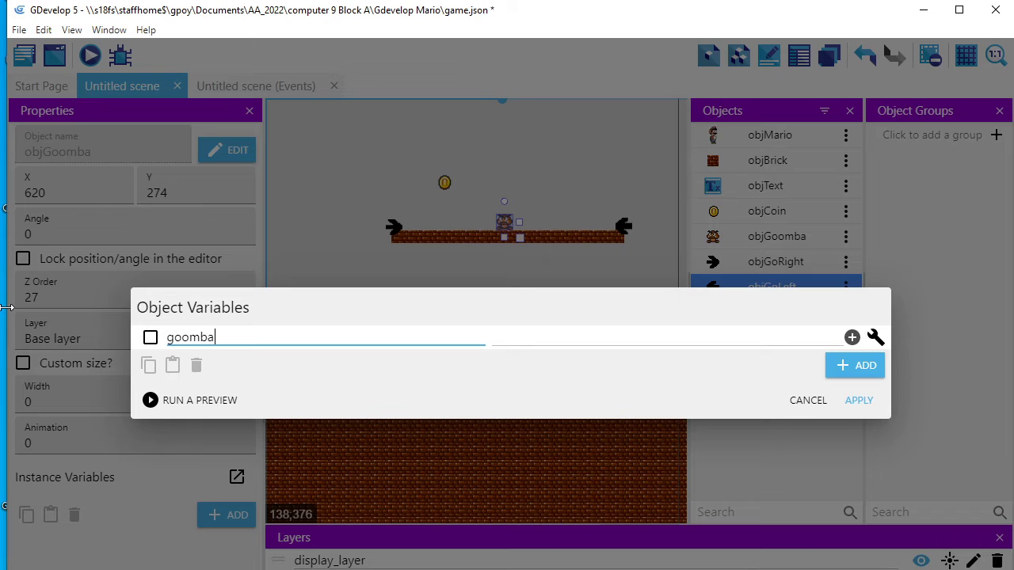
text(_direction)
key(Return)
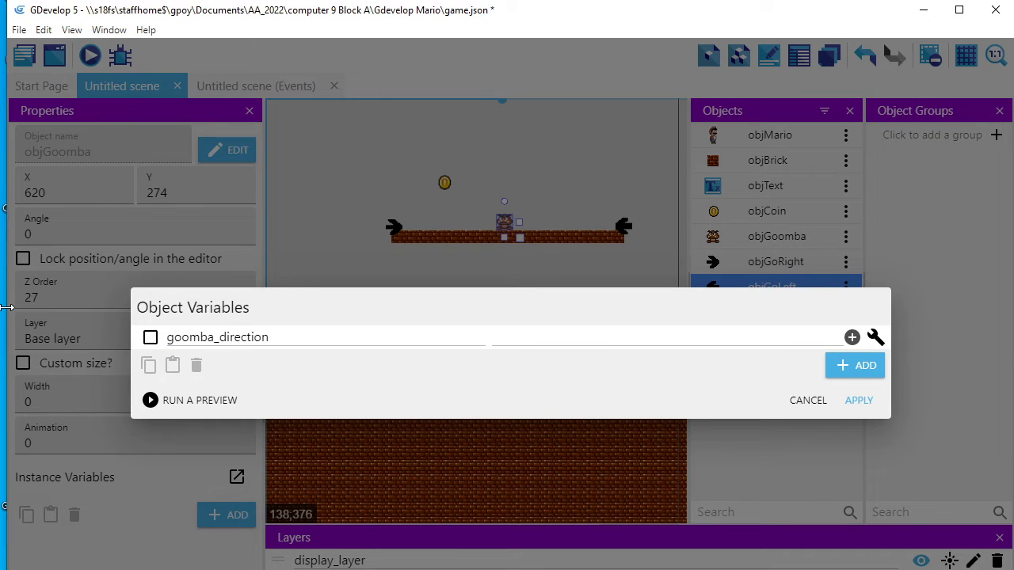
click(528, 331)
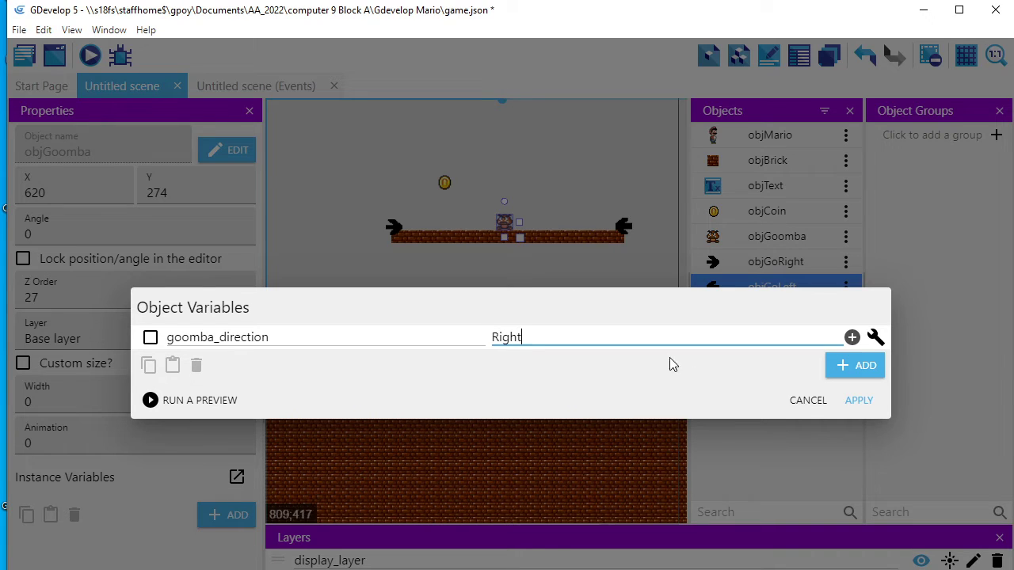
click(859, 402)
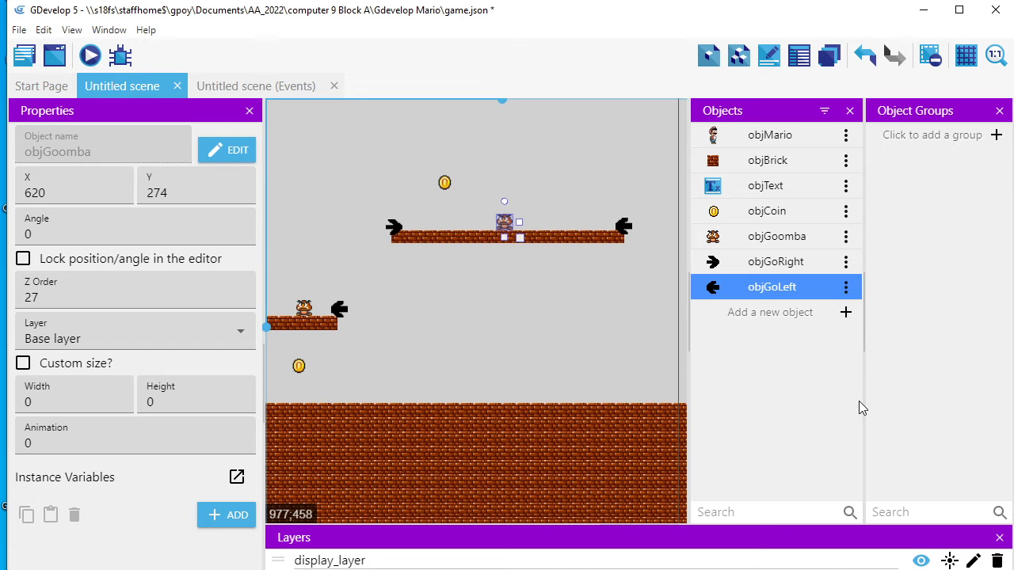
click(247, 85)
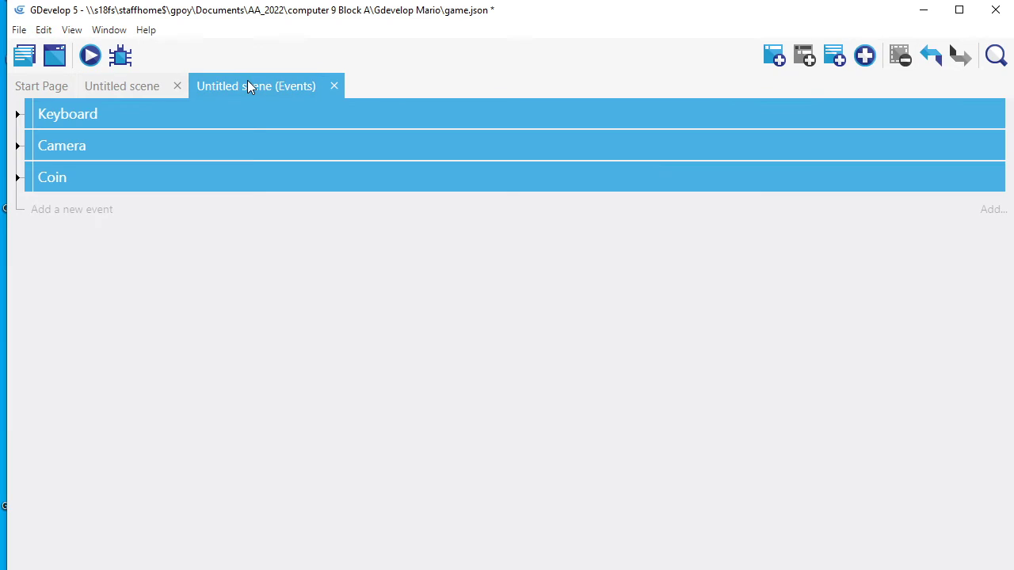
Add a Group event named Goomba and move an empty event inside it.
click(865, 57)
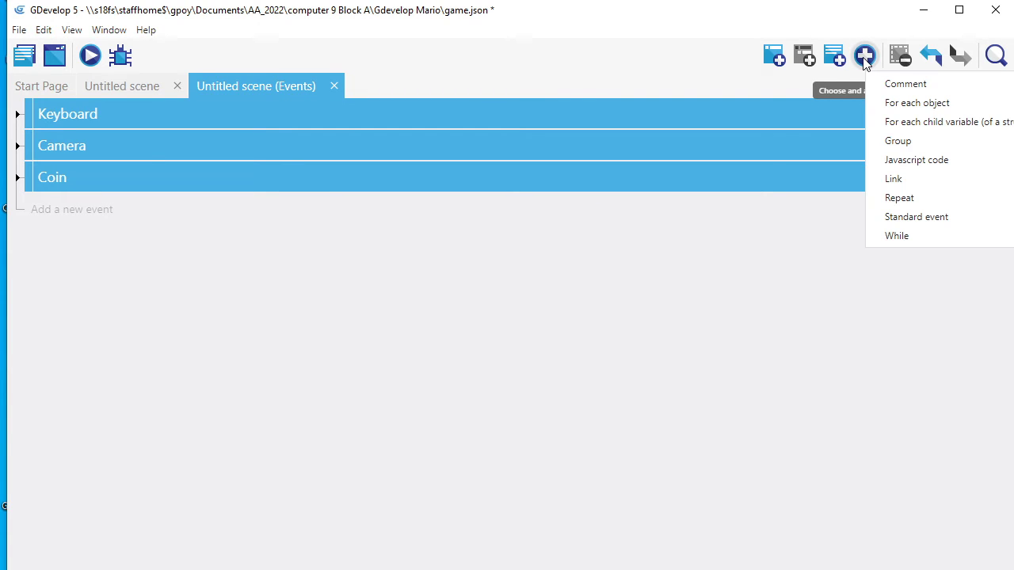
click(894, 141)
click(113, 208)
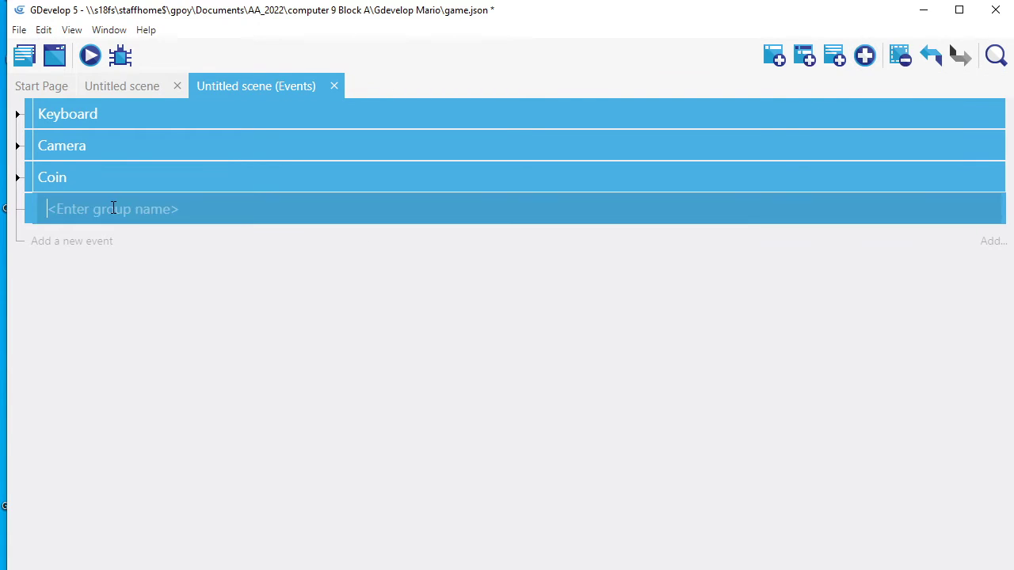
text(Goomba)
click(56, 245)
mouse_move(25, 237)
mouse_down()
mouse_move(40, 249)
mouse_move(41, 233)
mouse_up()
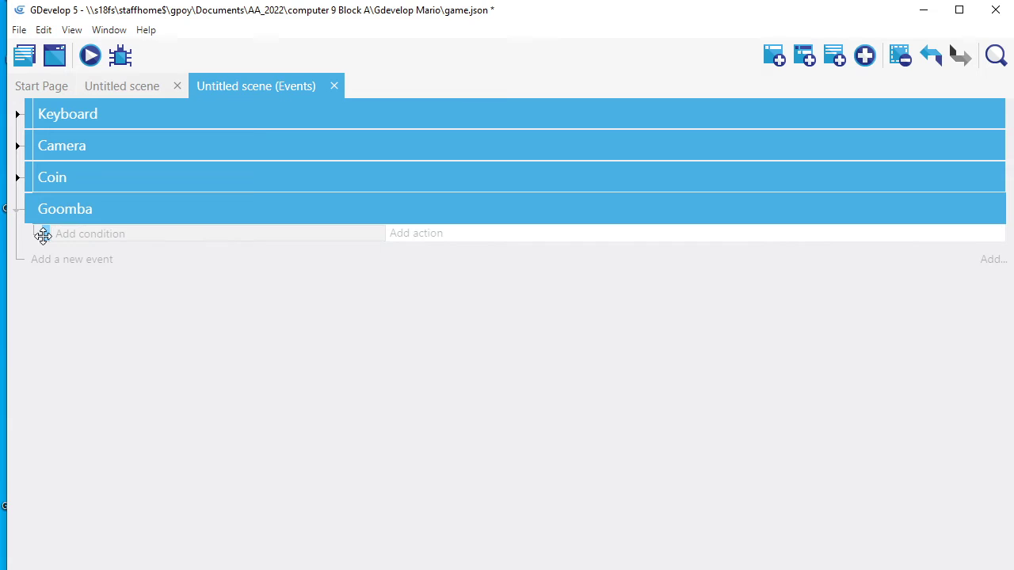
click(118, 84)
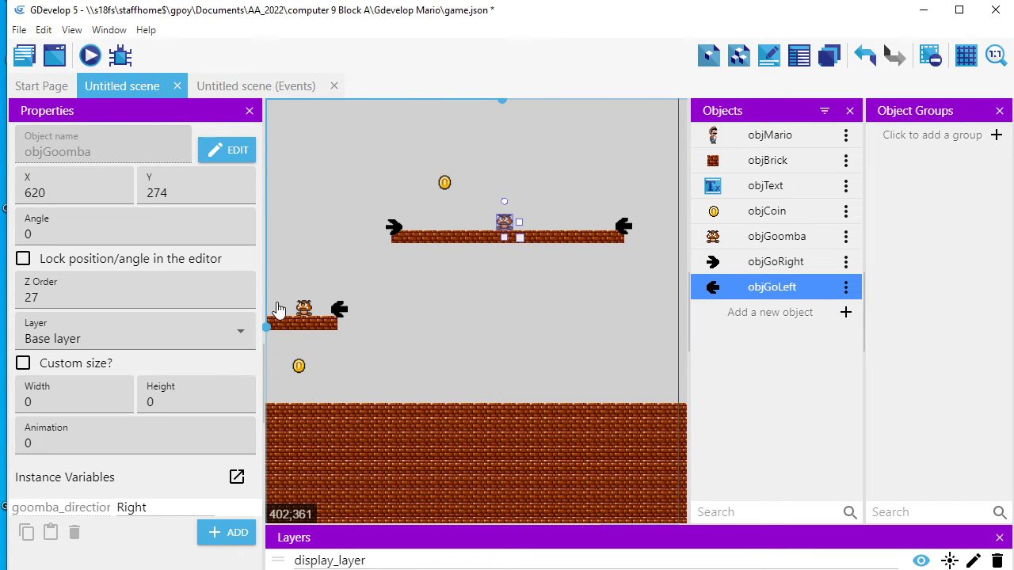
Give the Goomba event an 'At the beginning of the scene' condition.
click(232, 88)
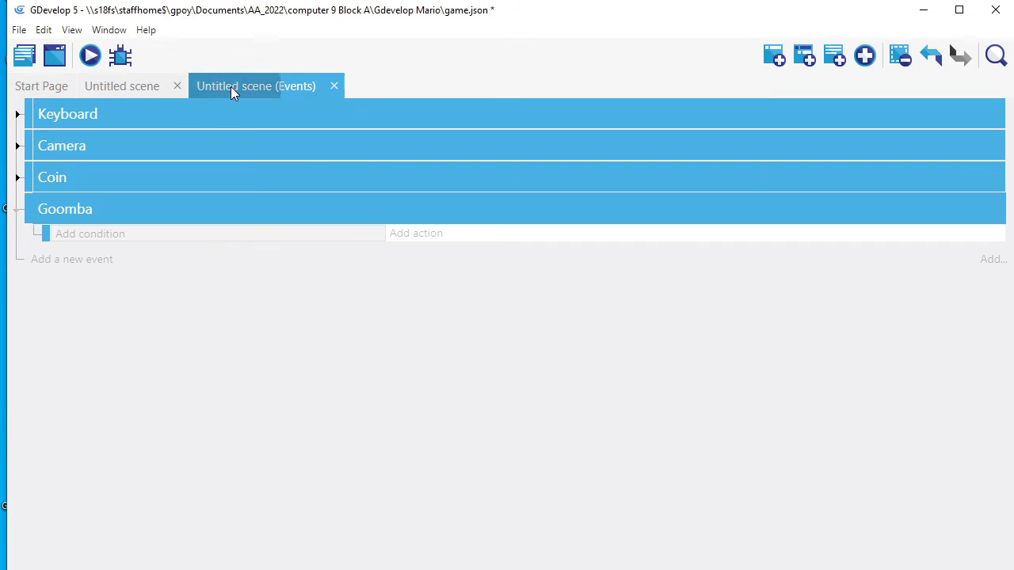
click(117, 239)
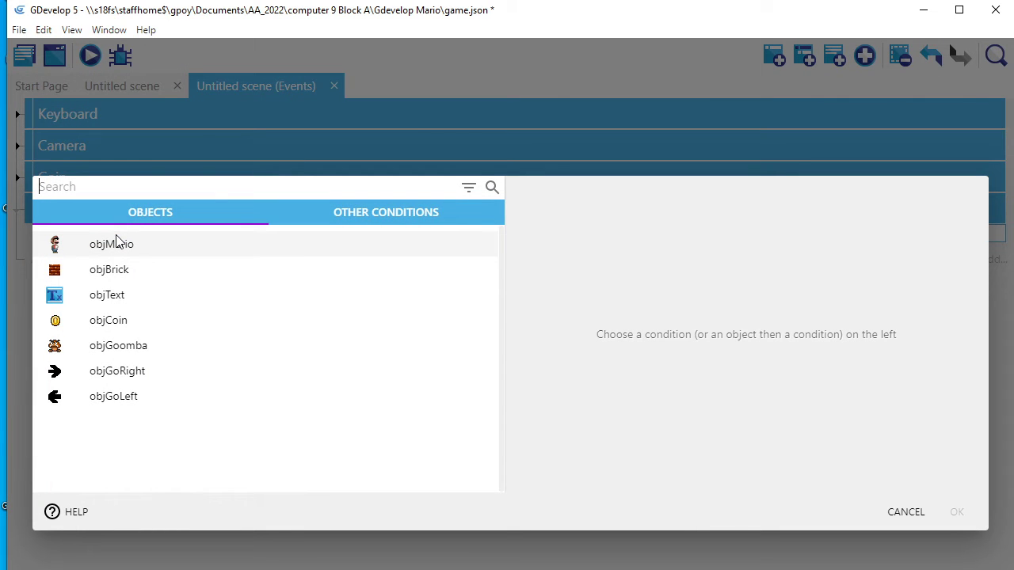
text(scen)
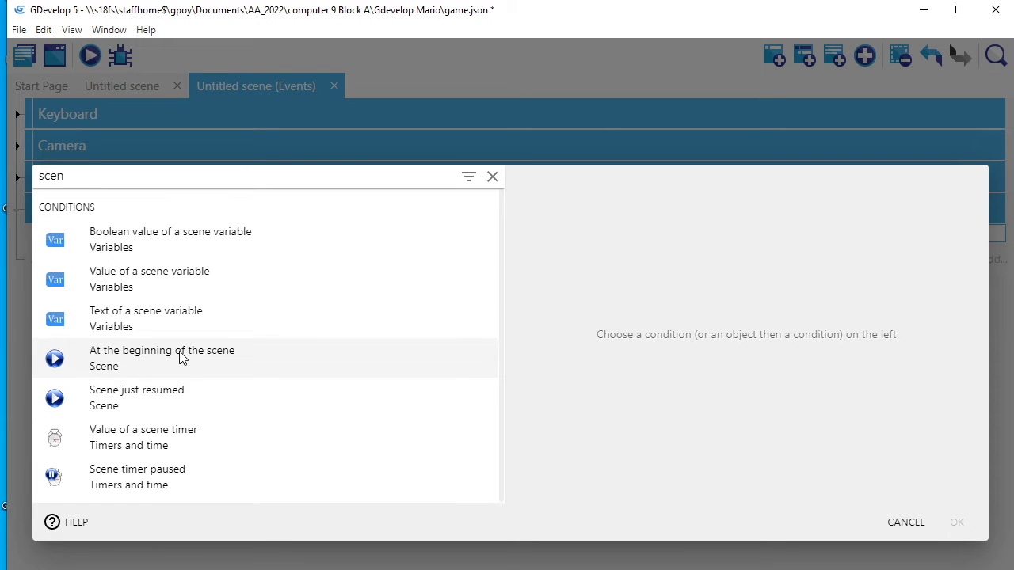
click(181, 358)
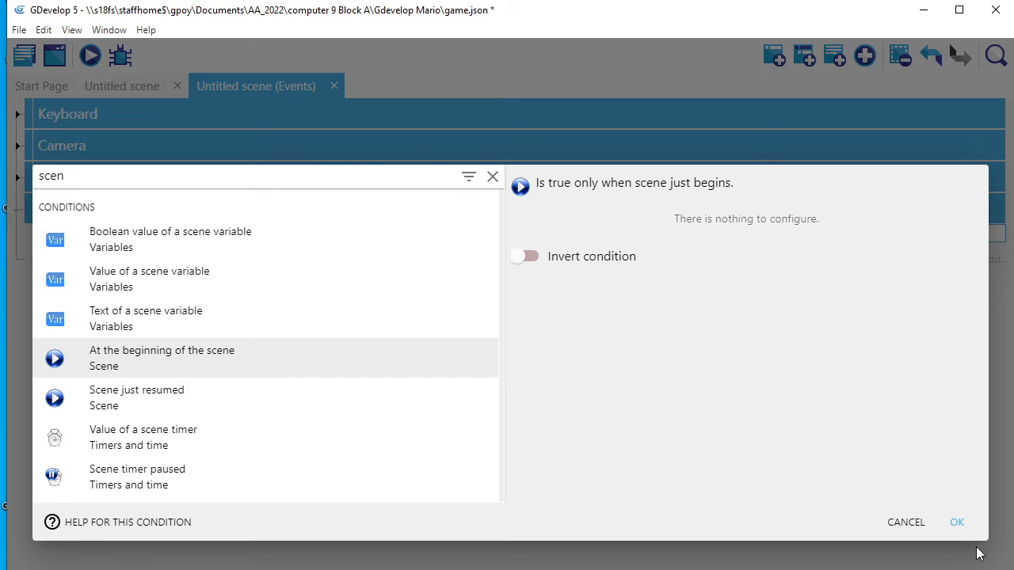
click(957, 523)
Add Hide actions for both objGoRight and objGoLeft to that event.
click(411, 235)
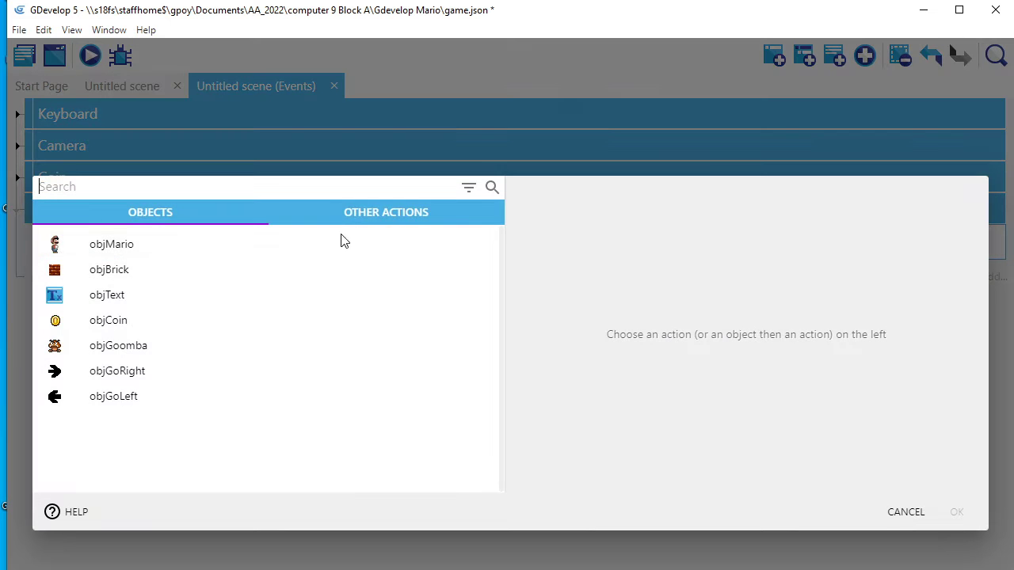
click(117, 372)
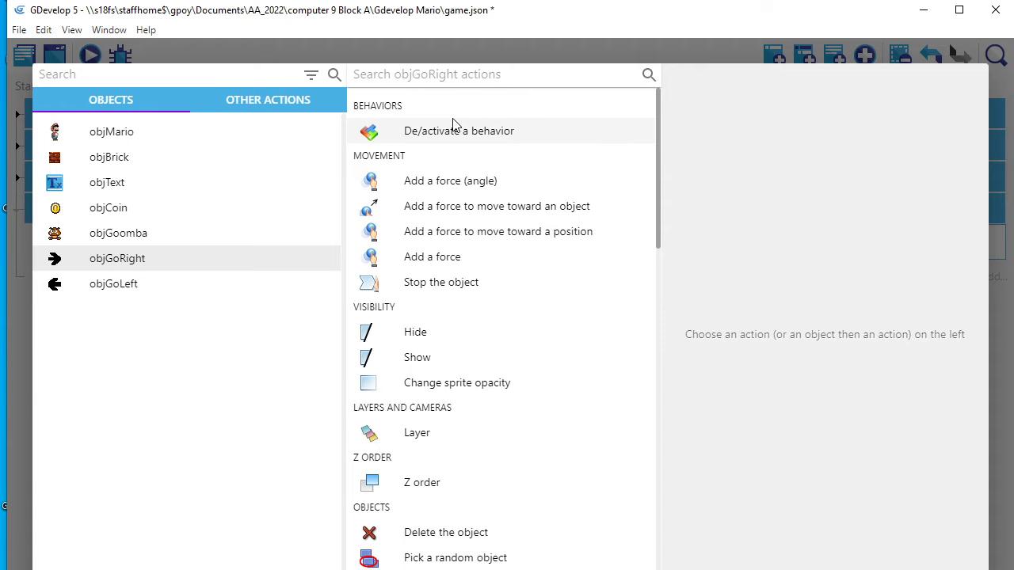
text(hide)
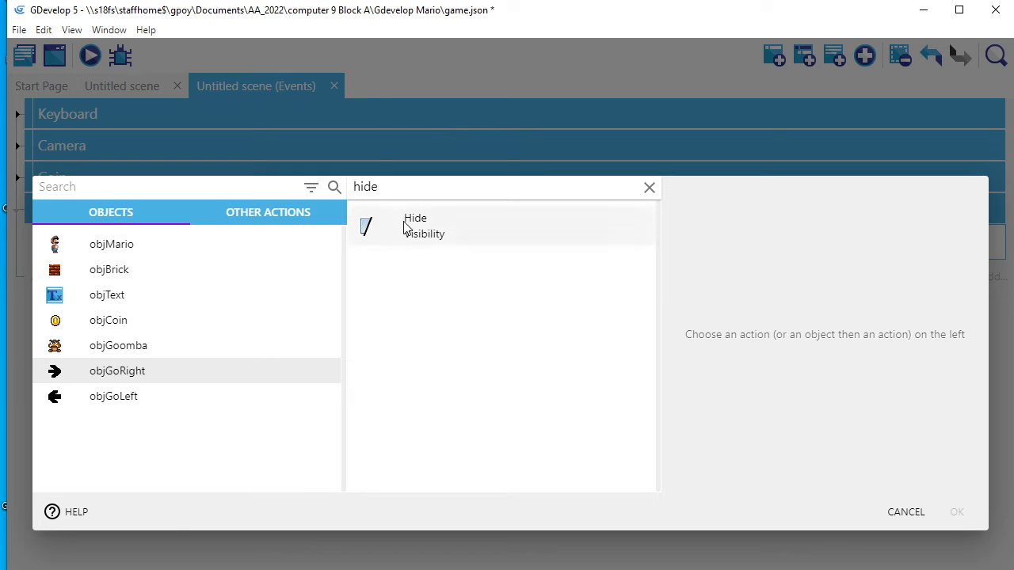
click(407, 227)
click(957, 514)
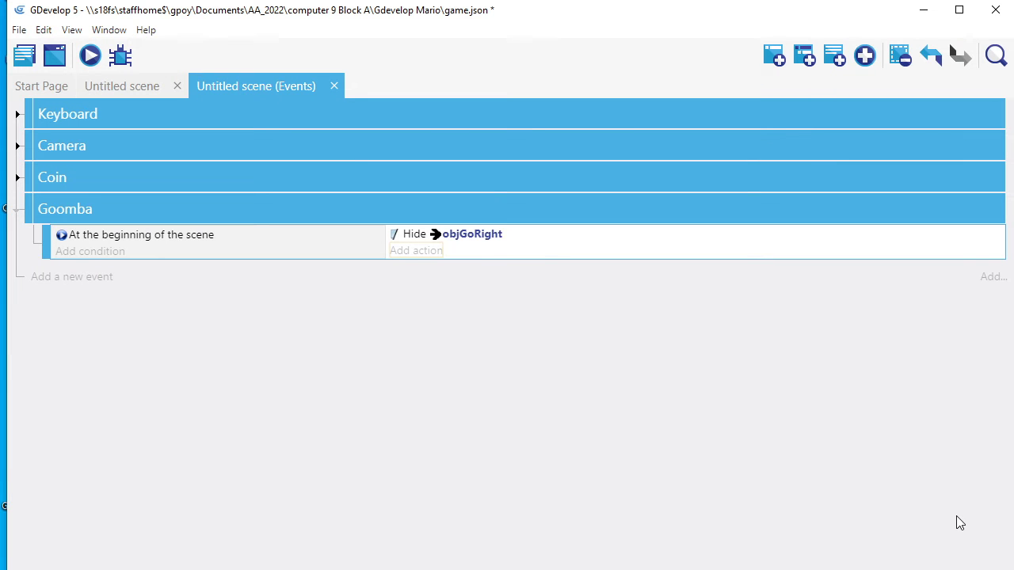
click(416, 251)
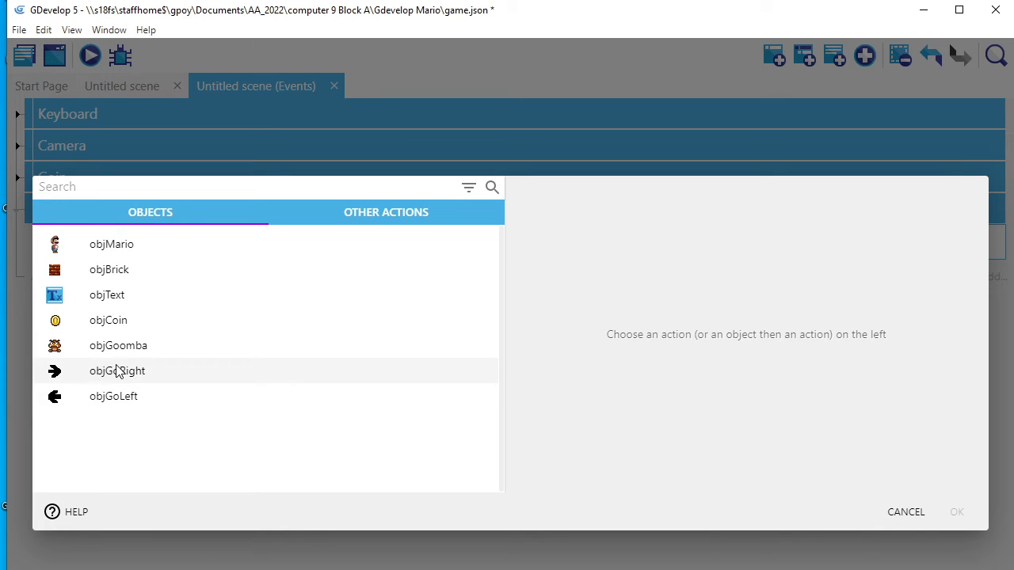
click(114, 397)
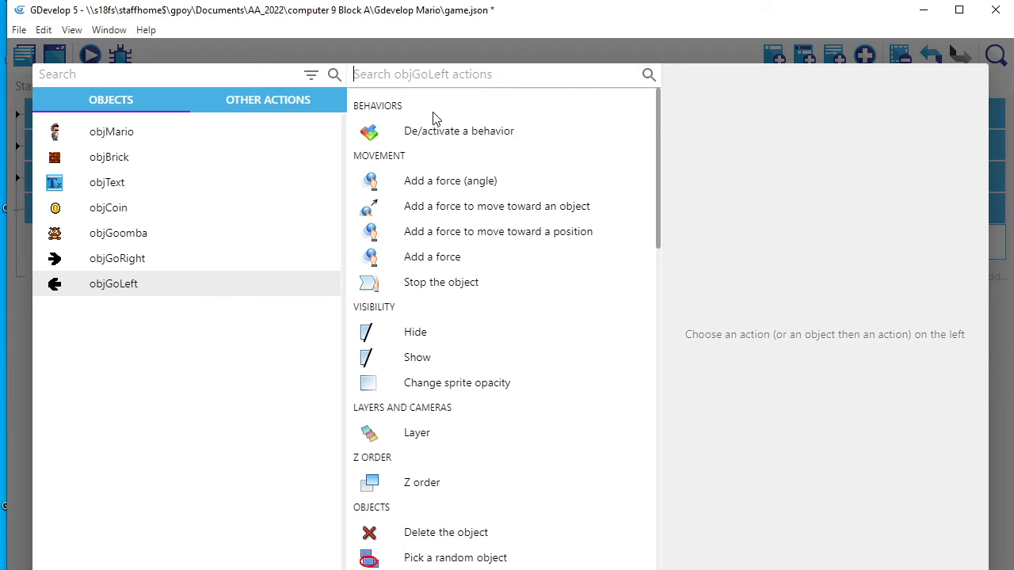
text(hide)
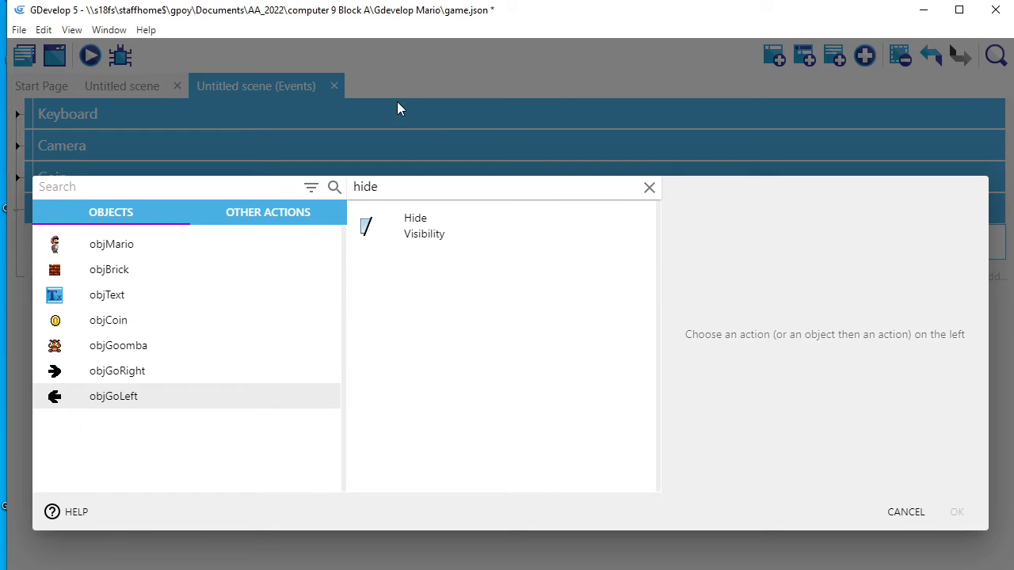
click(417, 230)
click(955, 511)
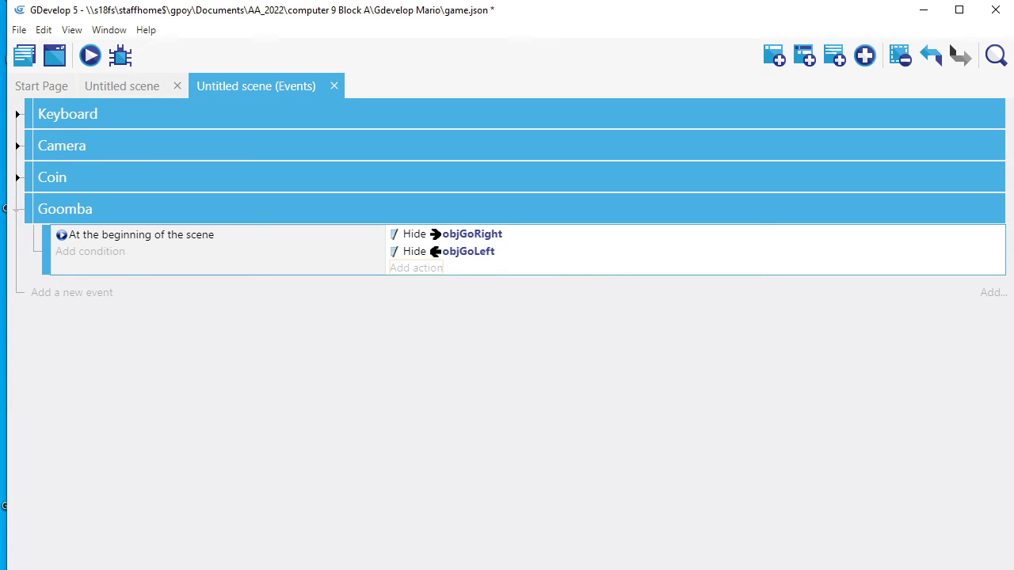
Add a new event with condition: objGoomba's goomba_direction text equals "Right".
click(37, 295)
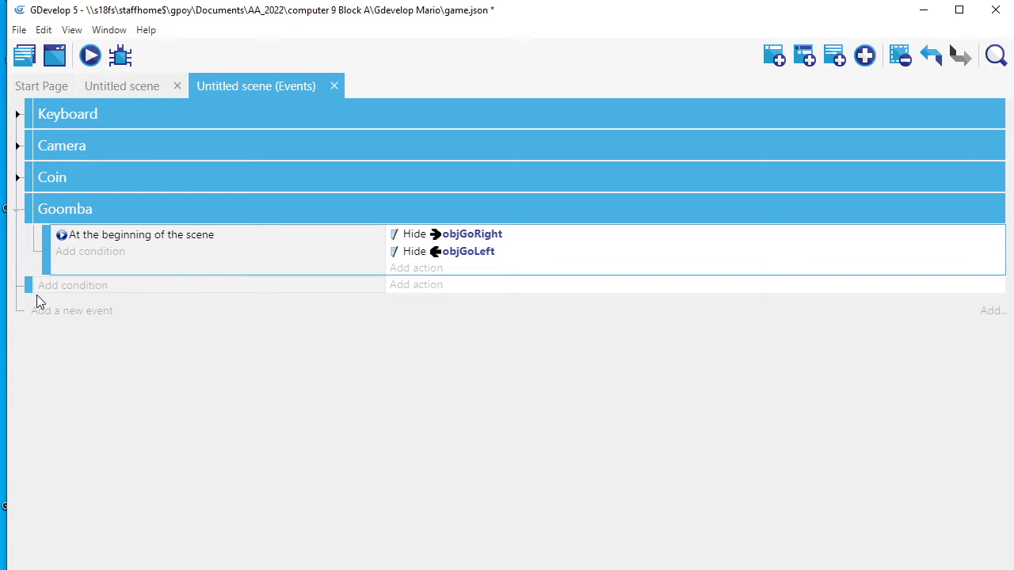
drag(27, 283, 56, 292)
click(90, 285)
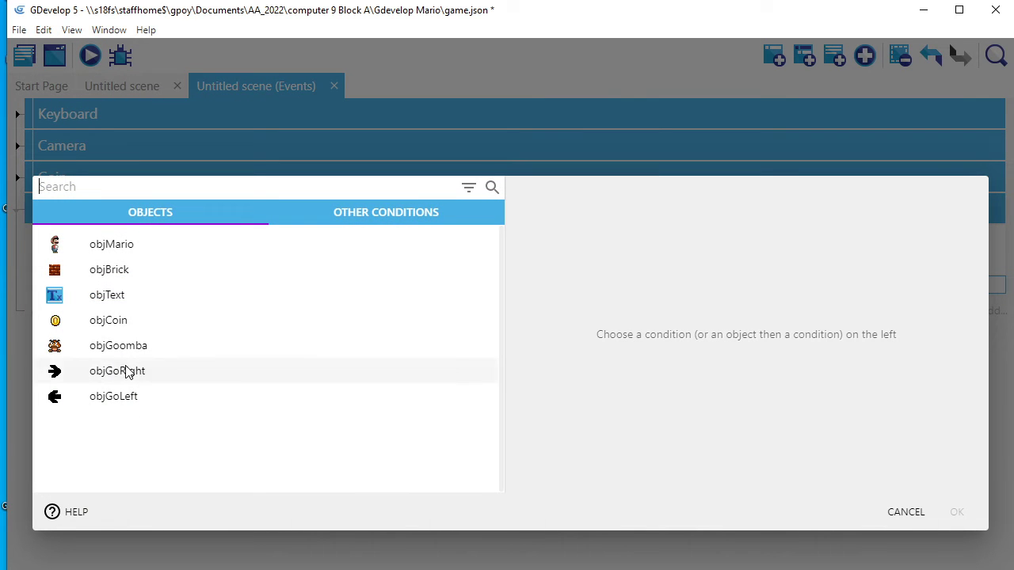
click(107, 348)
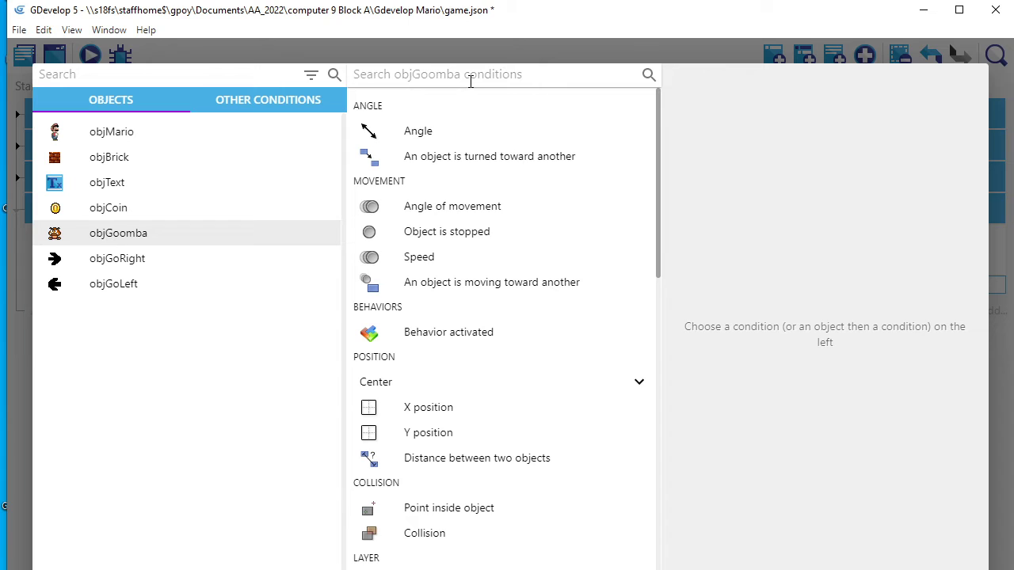
text(vari)
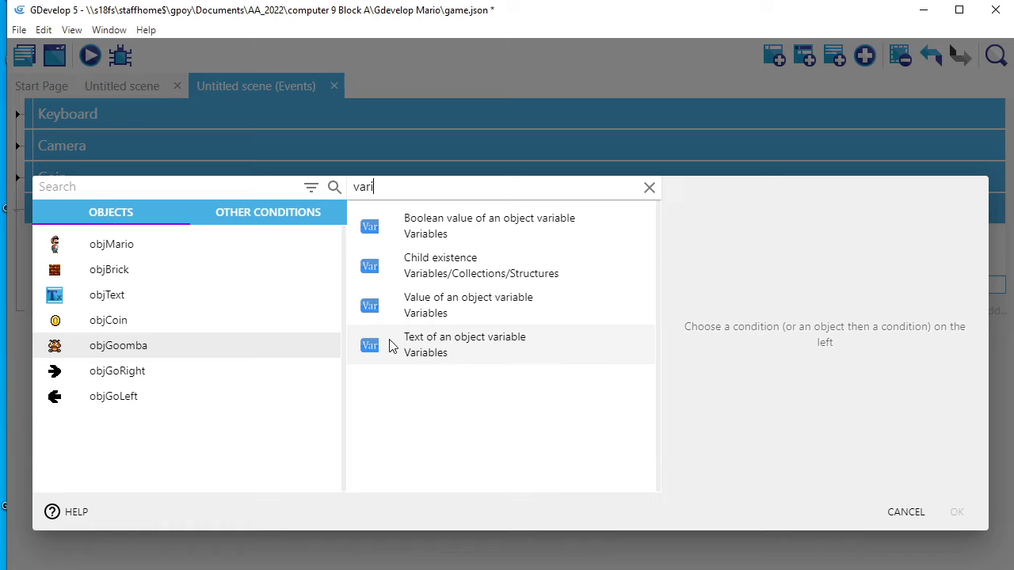
click(473, 349)
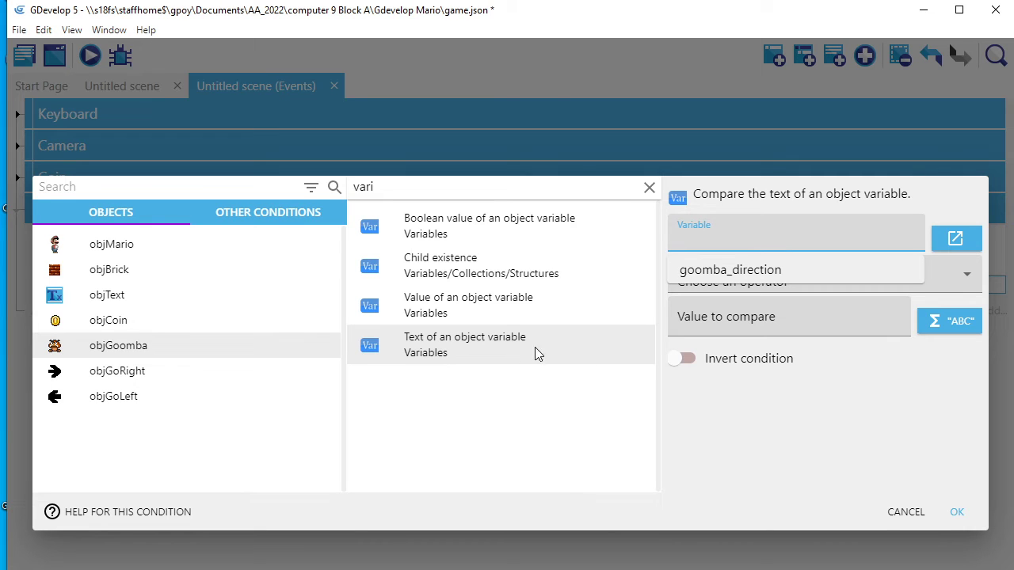
click(746, 272)
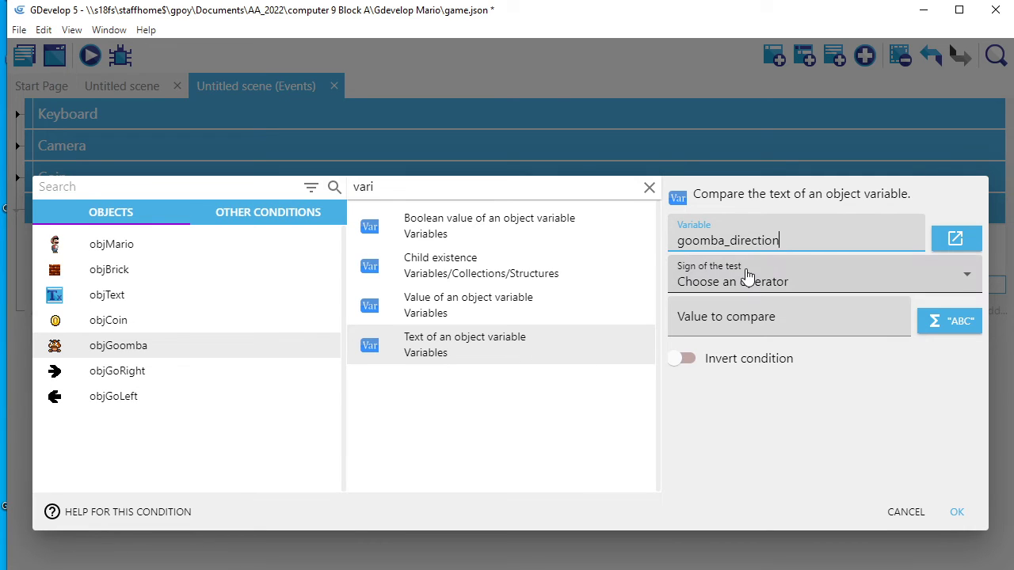
click(732, 287)
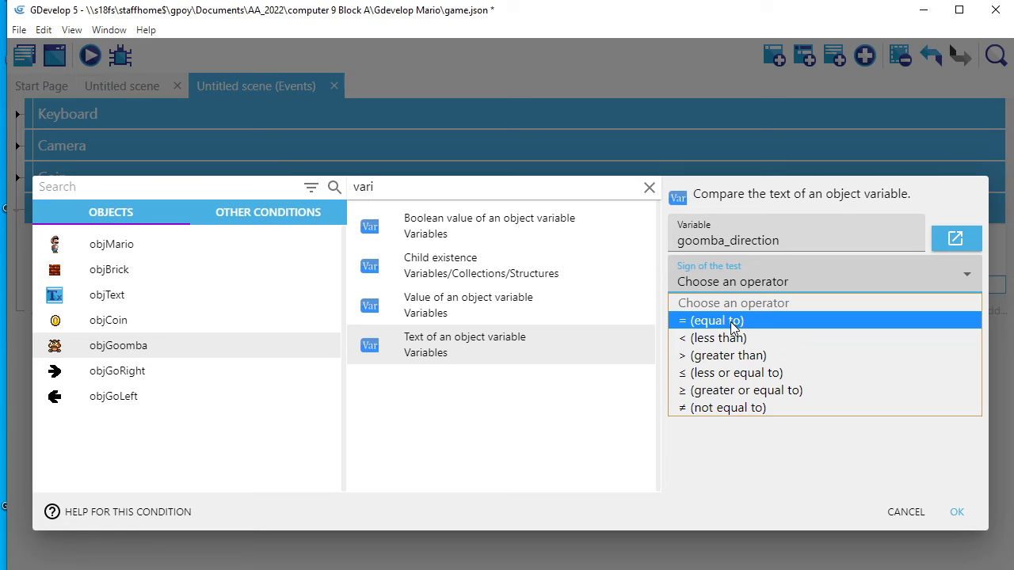
click(731, 321)
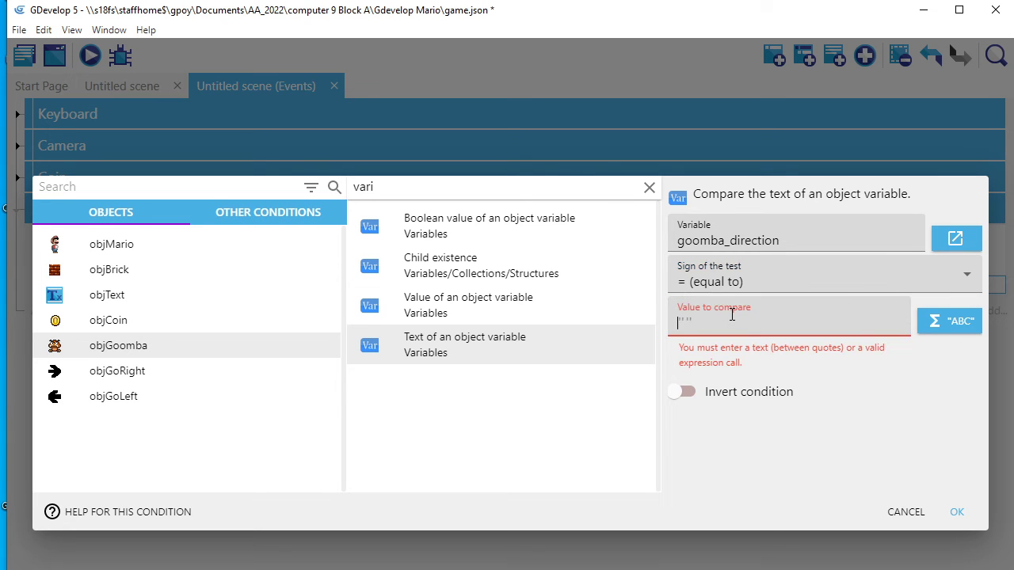
text("Ri)
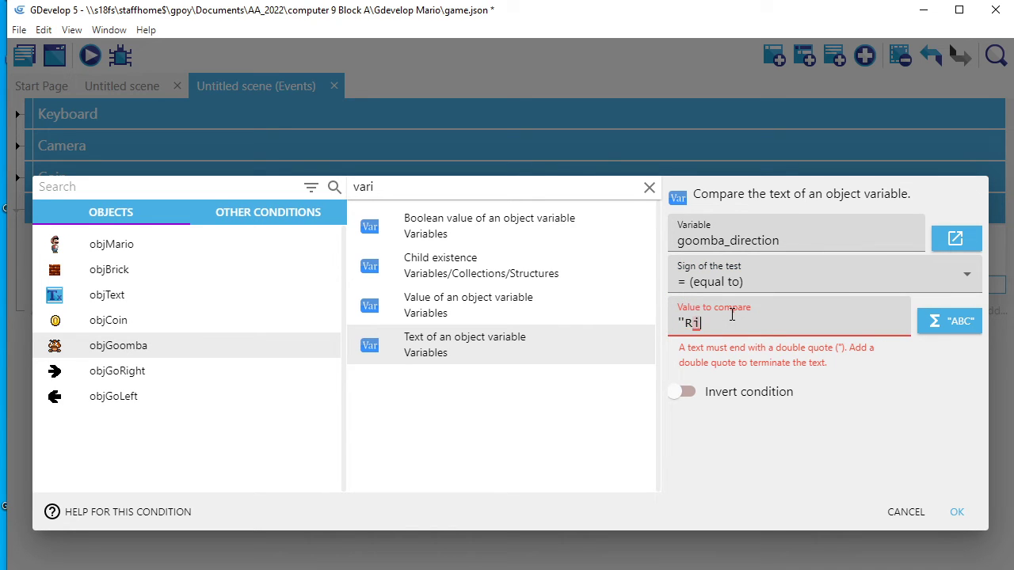
text(ght")
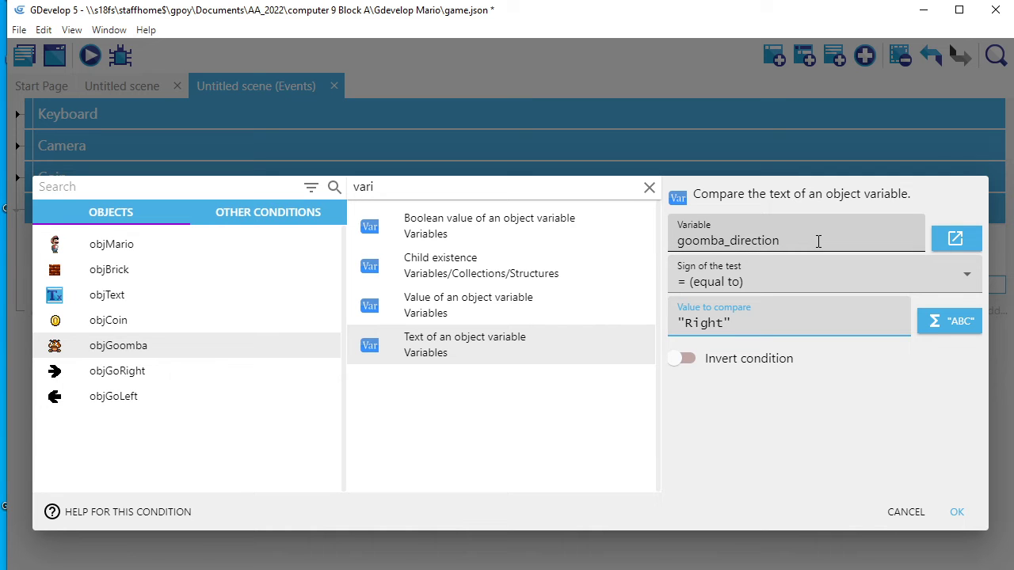
click(957, 511)
Give that event an action adding an instant 40 p/s X force to objGoomba.
click(411, 287)
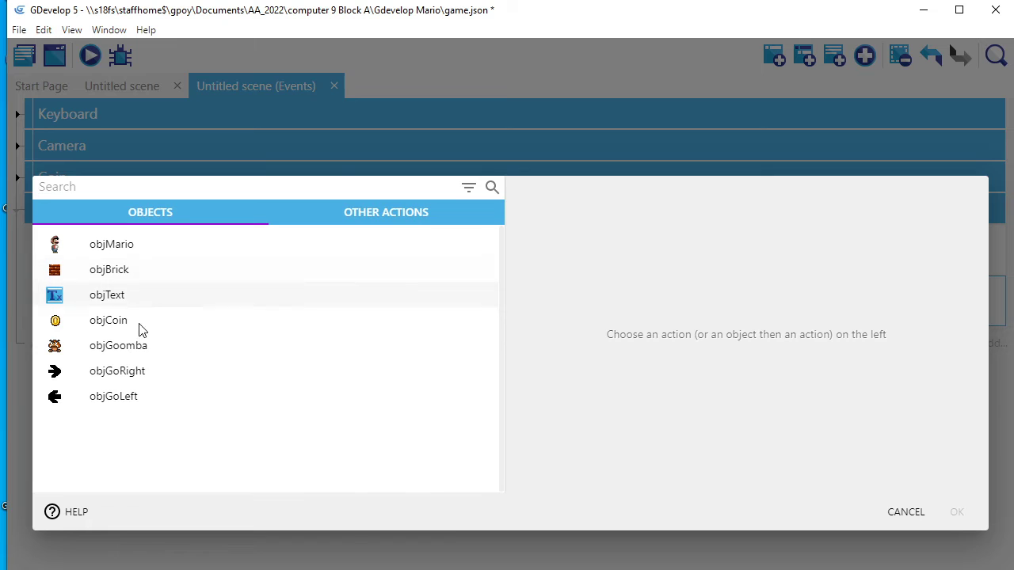
click(113, 349)
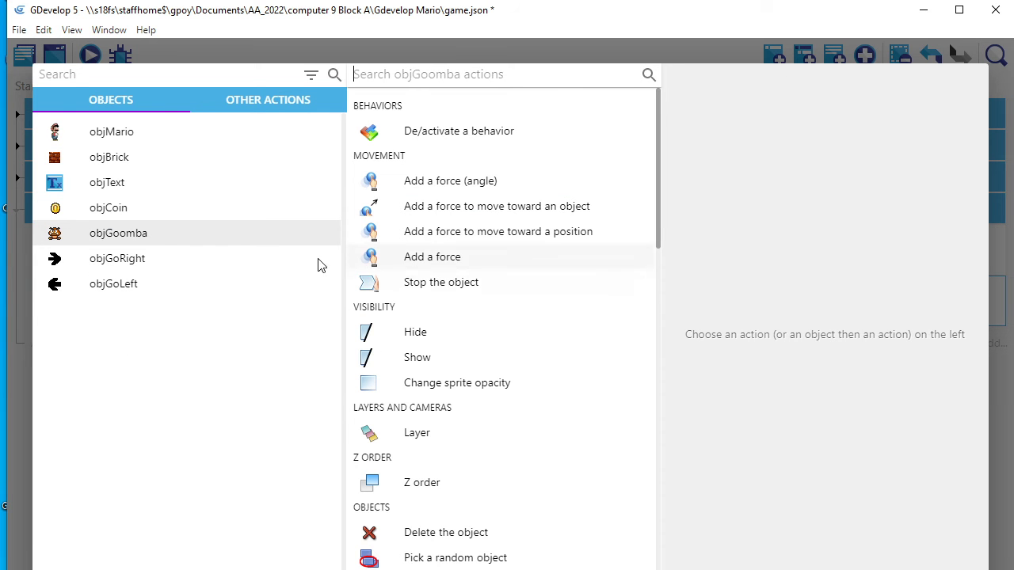
click(430, 264)
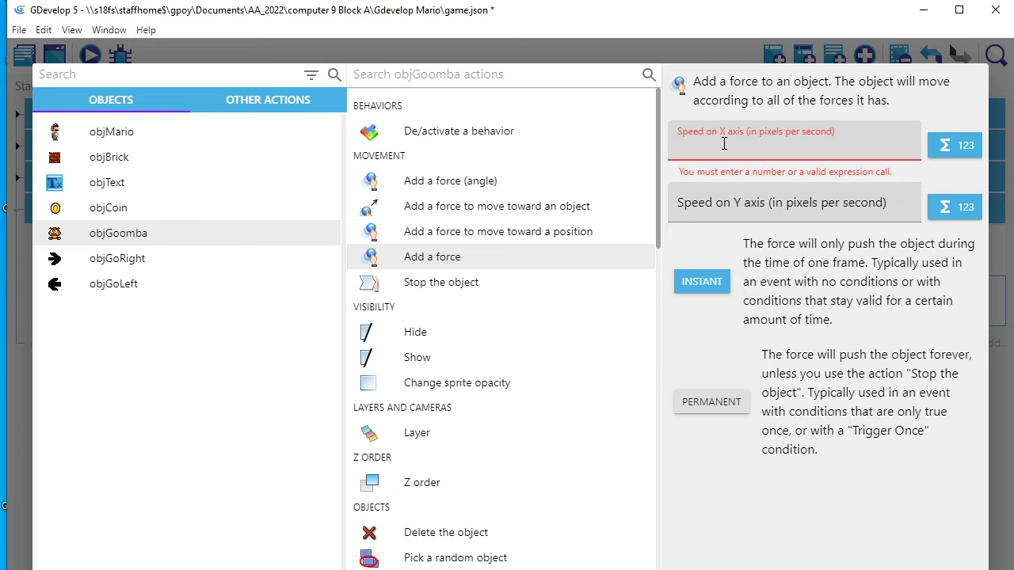
text(40)
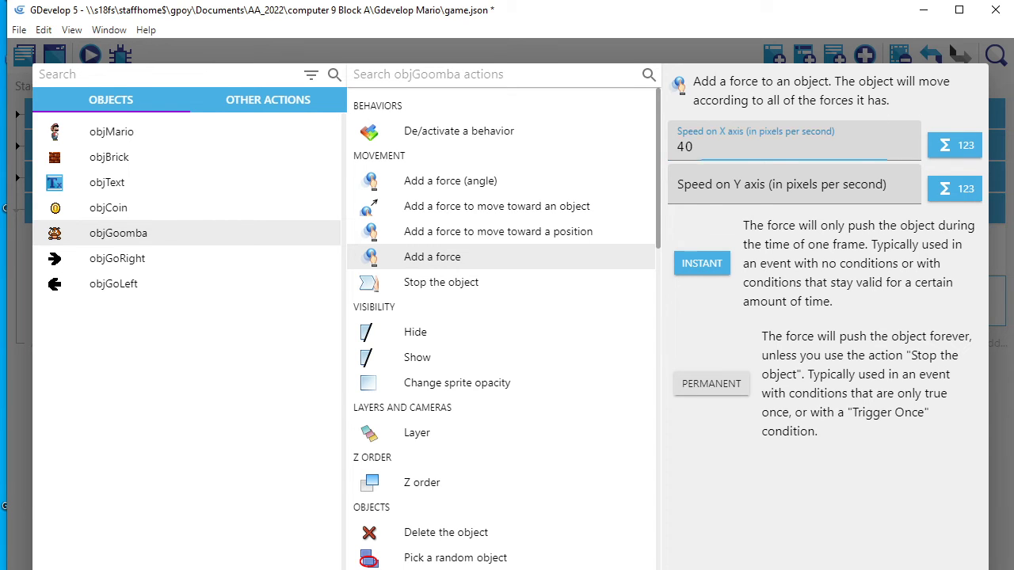
key(Return)
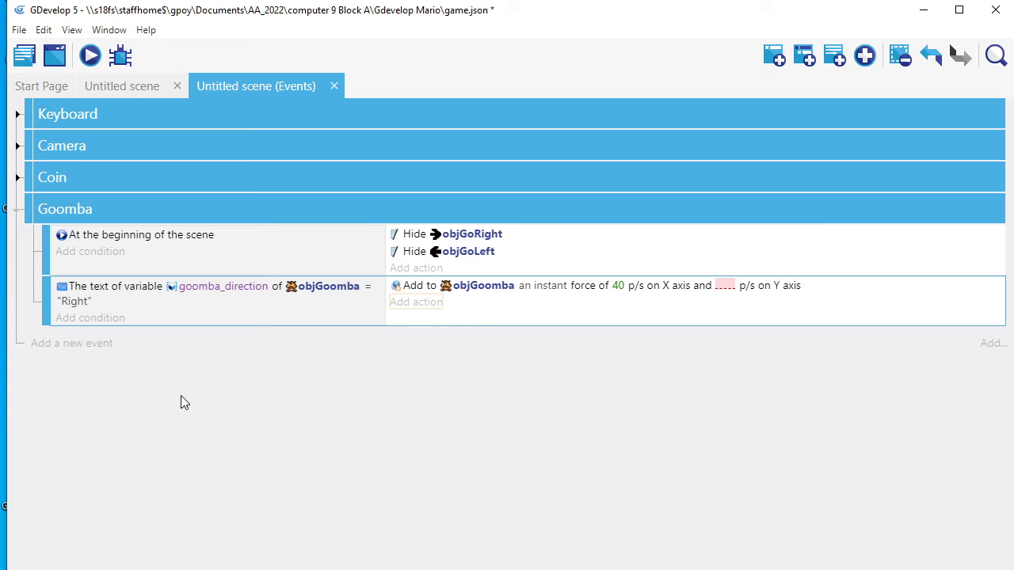
Copy the Right-direction event and paste it into a new empty event.
click(48, 344)
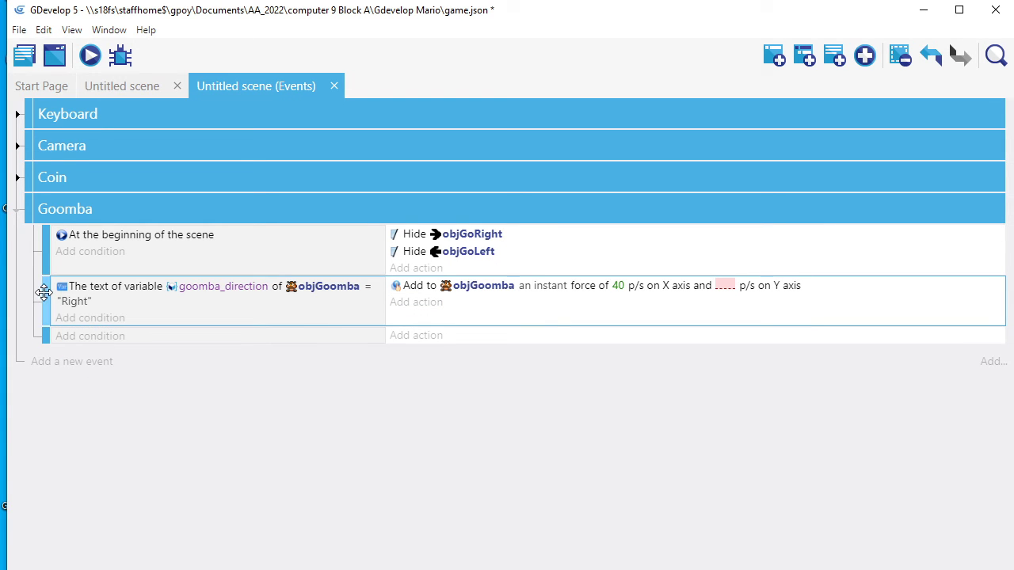
right_click(176, 312)
click(152, 339)
right_click(149, 338)
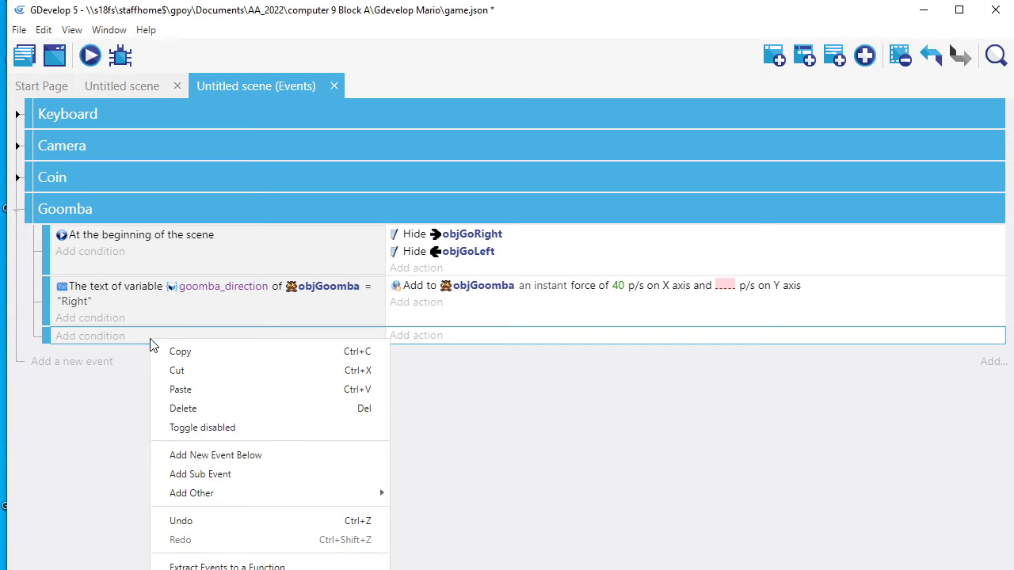
click(180, 389)
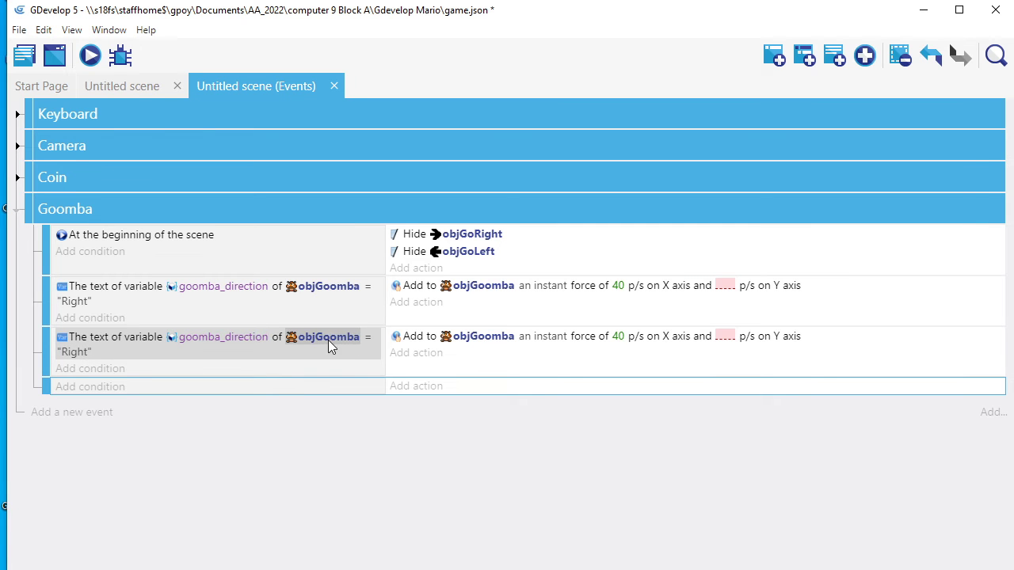
Change the pasted event's condition value from "Right" to "Left".
double_click(69, 353)
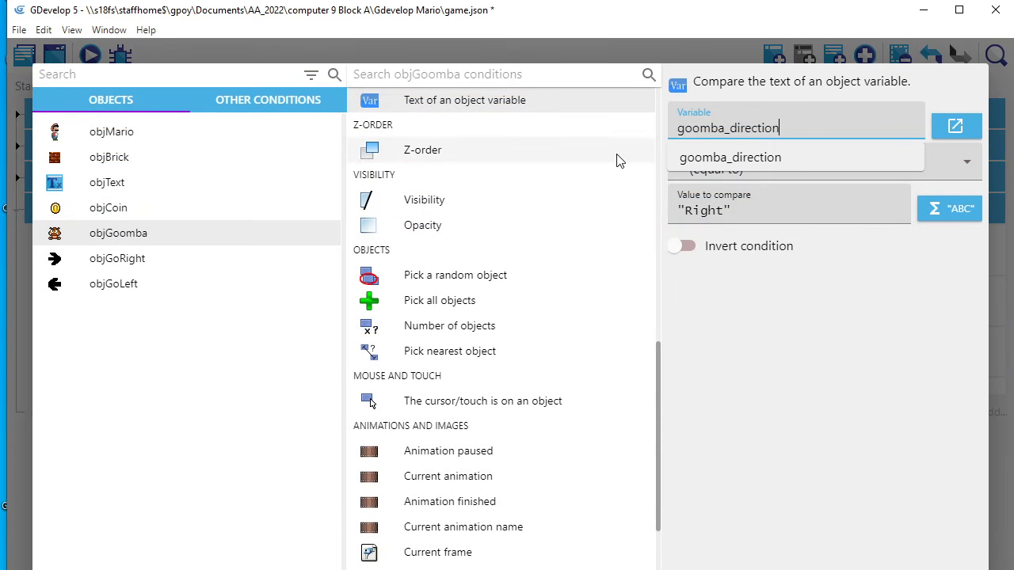
click(717, 210)
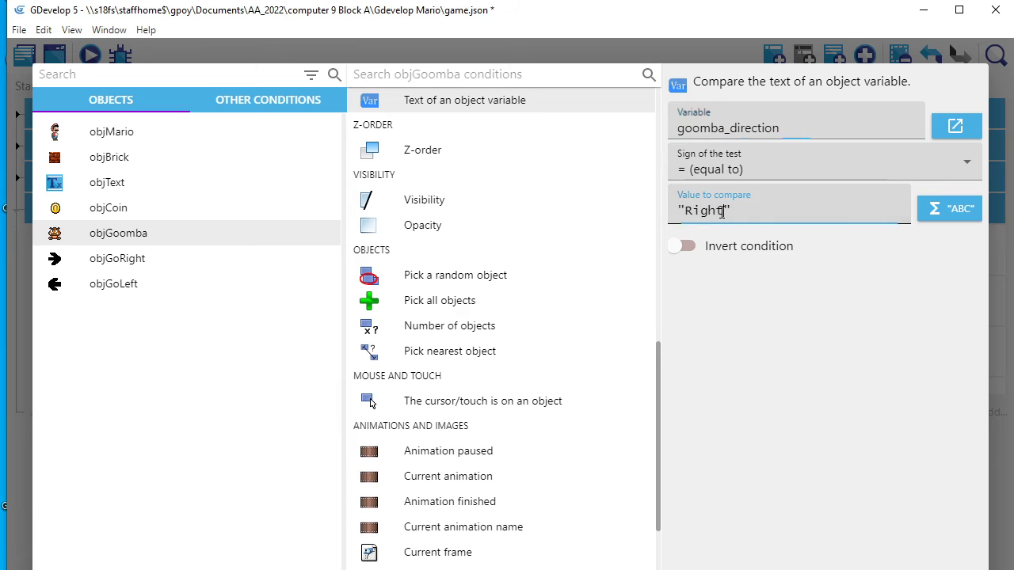
drag(723, 211, 687, 219)
text(Left)
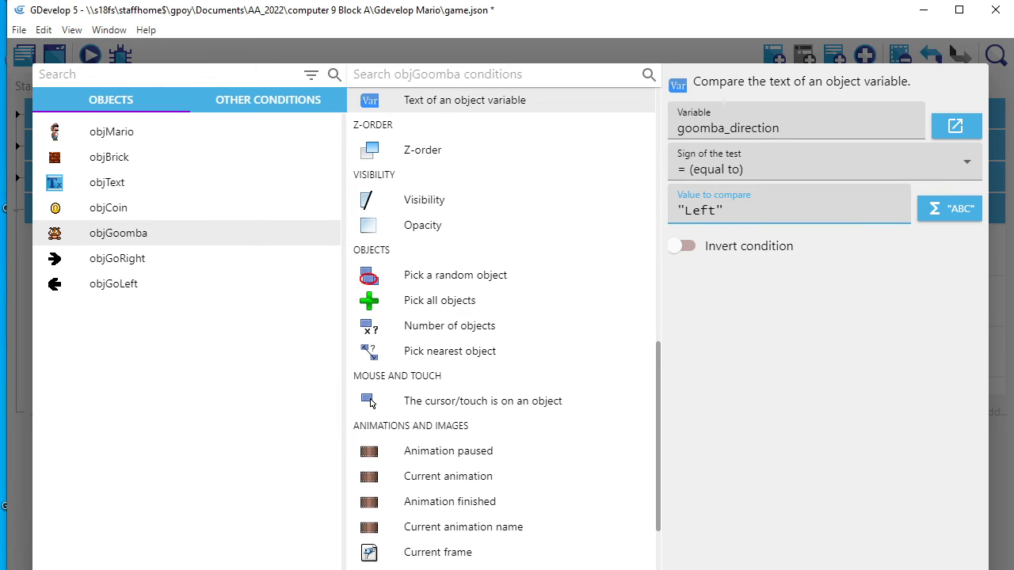
key(Return)
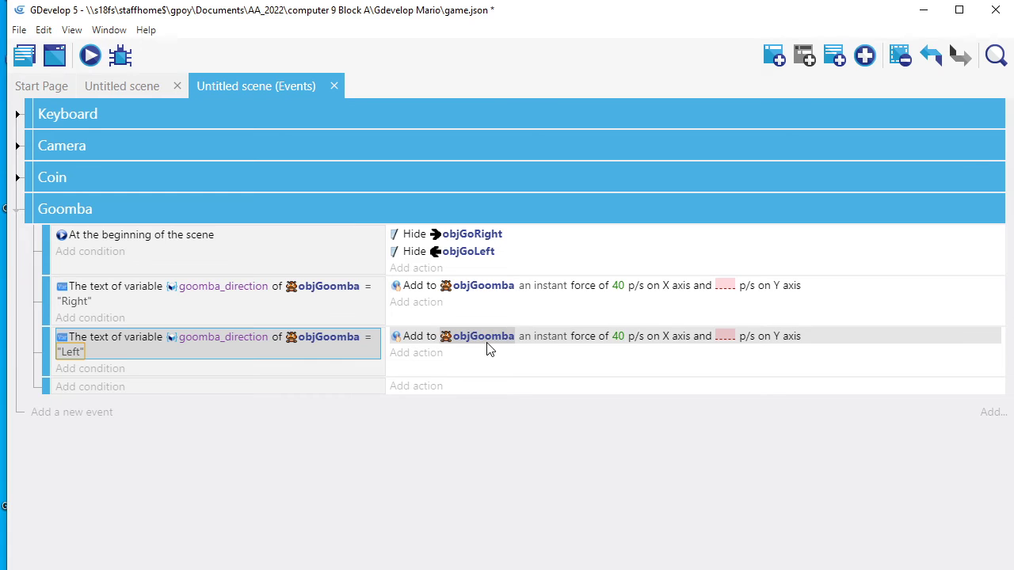
Make the Left event's X force -40 p/s, then start a condition on the empty event.
click(616, 339)
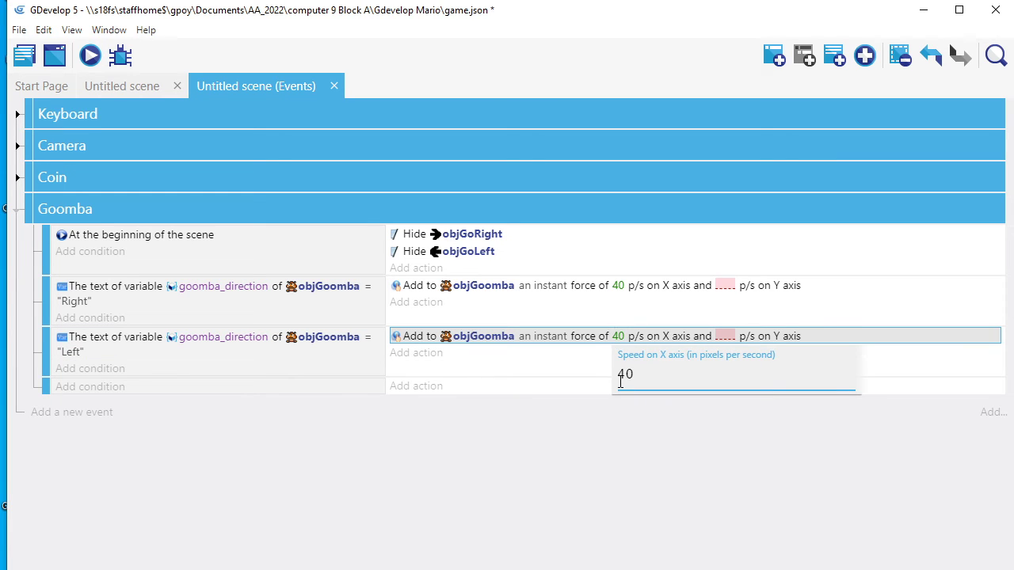
text(-)
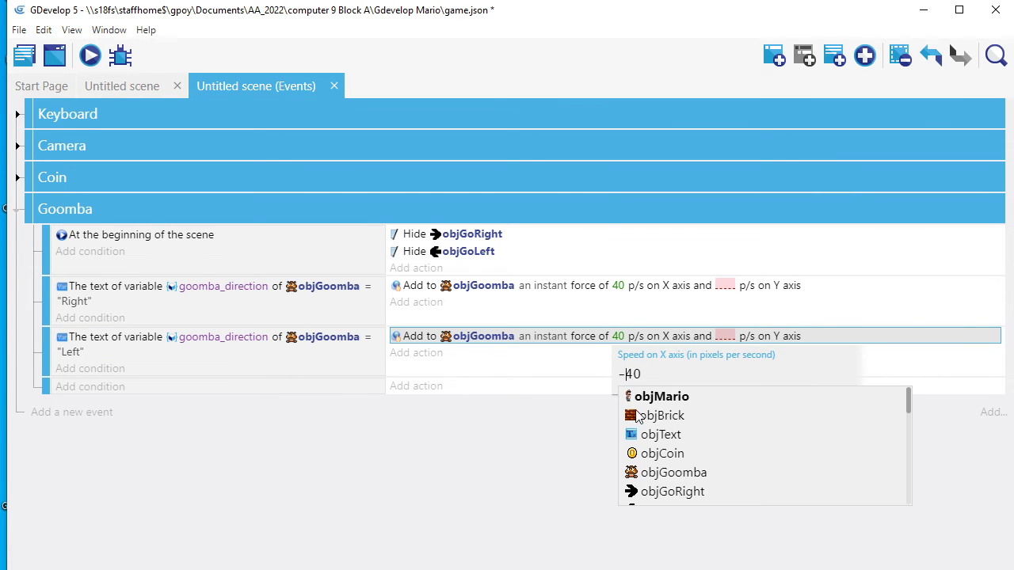
click(536, 505)
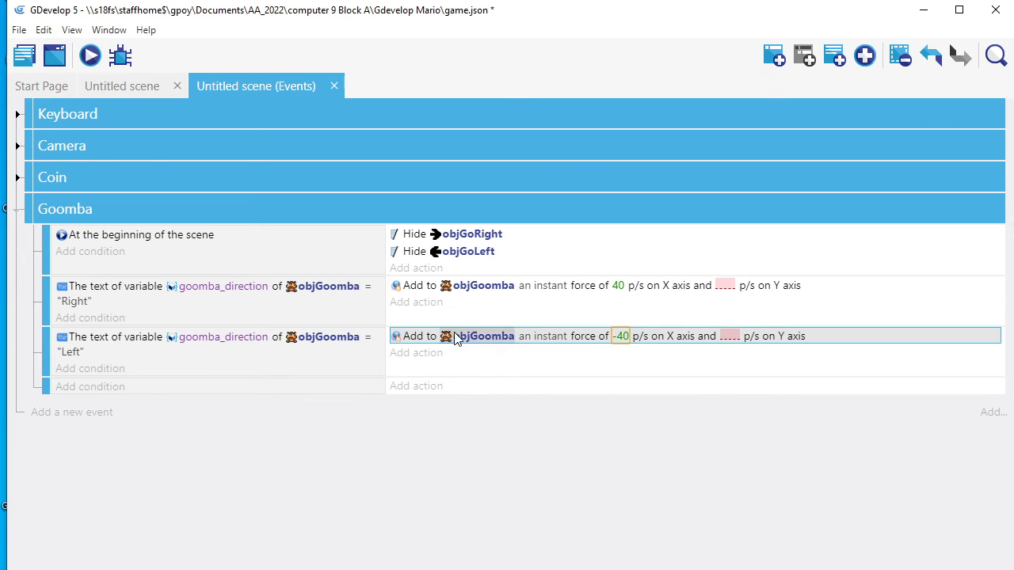
click(88, 386)
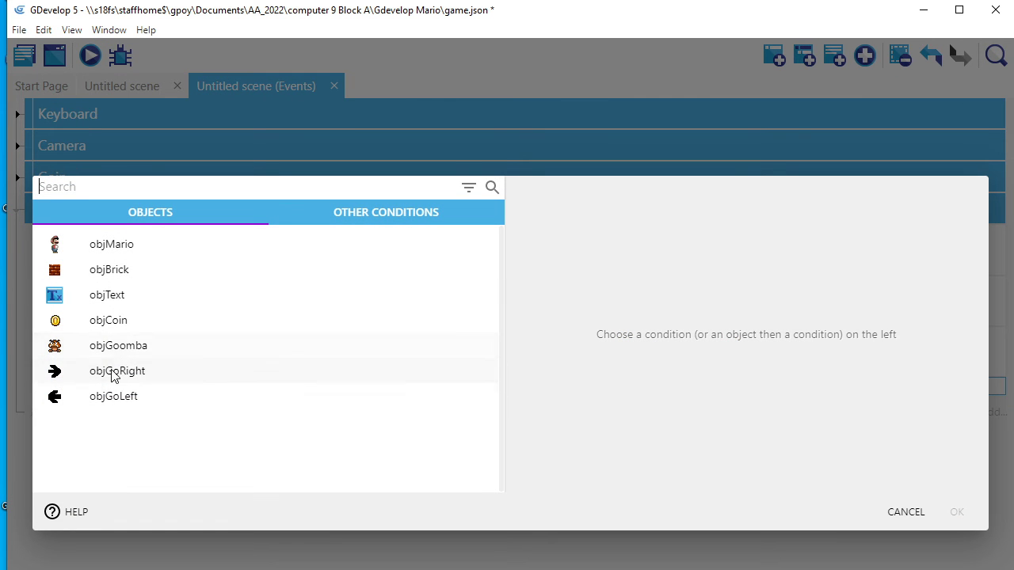
Set the empty event's condition to objGoomba colliding with objGoRight.
click(119, 349)
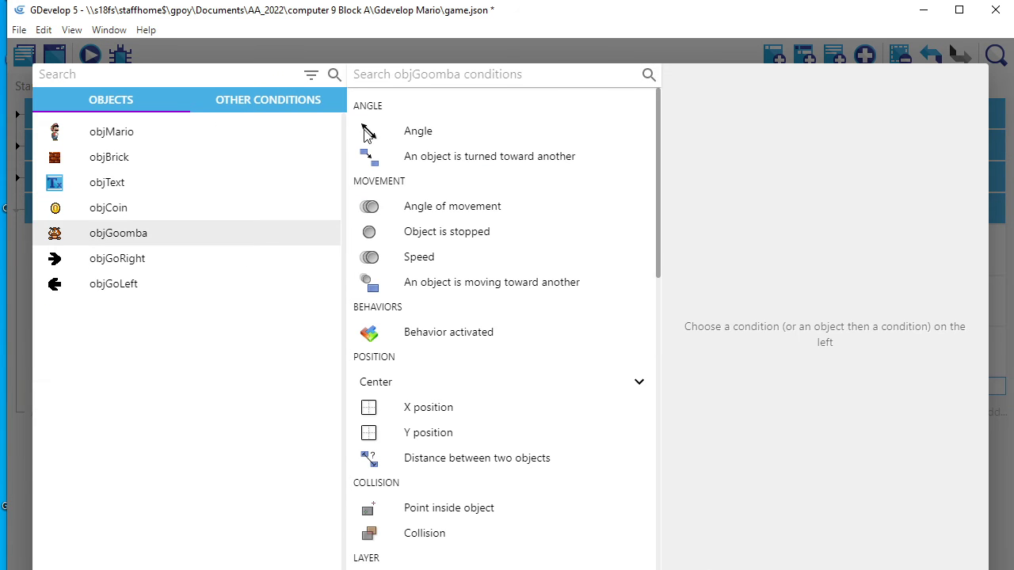
text(colli)
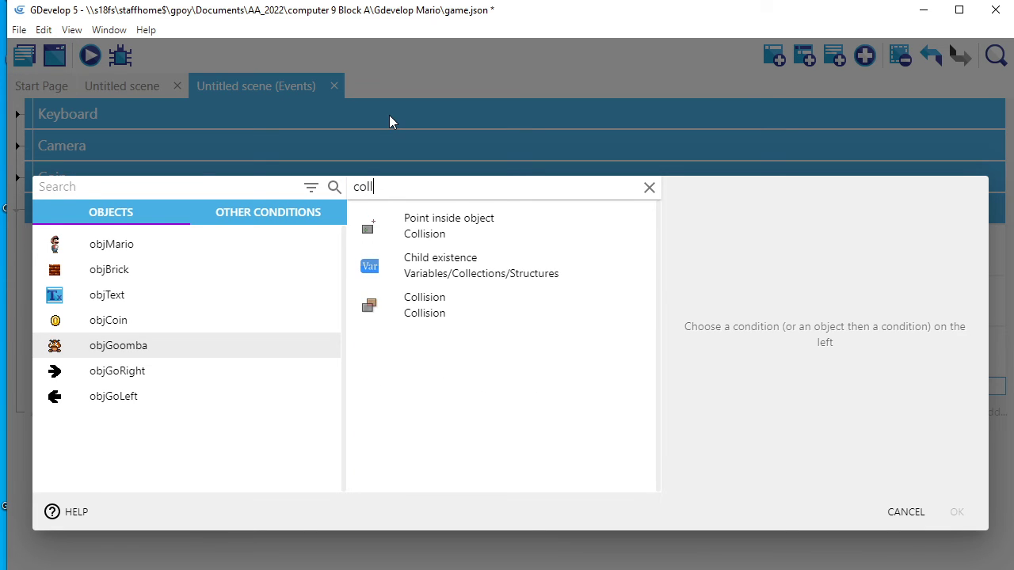
click(373, 265)
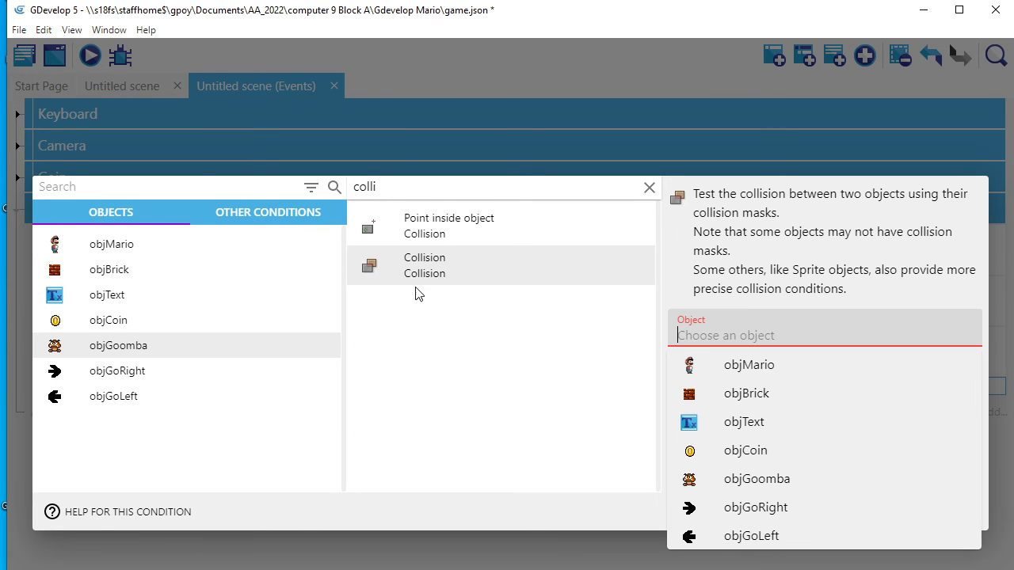
click(774, 508)
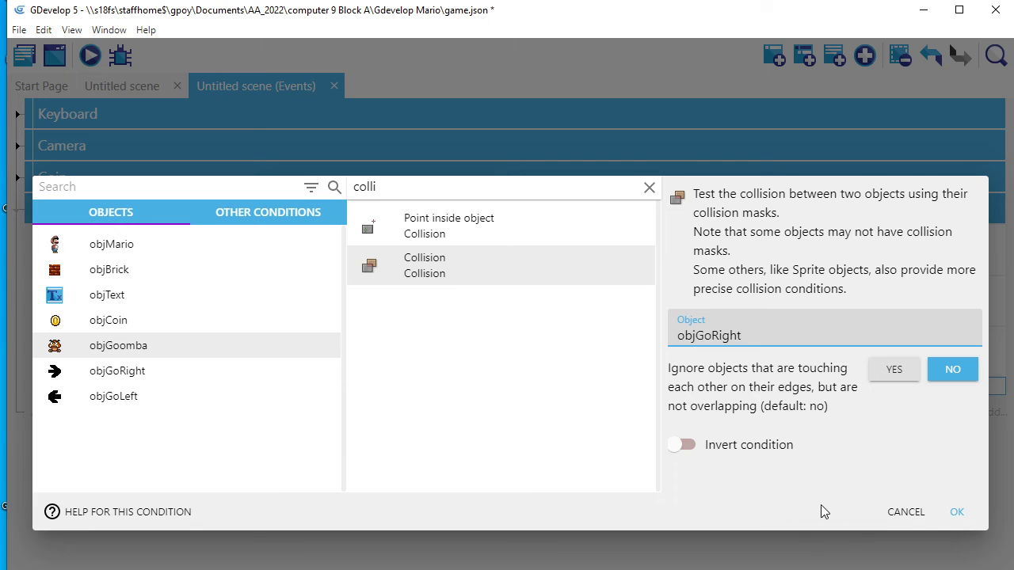
click(955, 513)
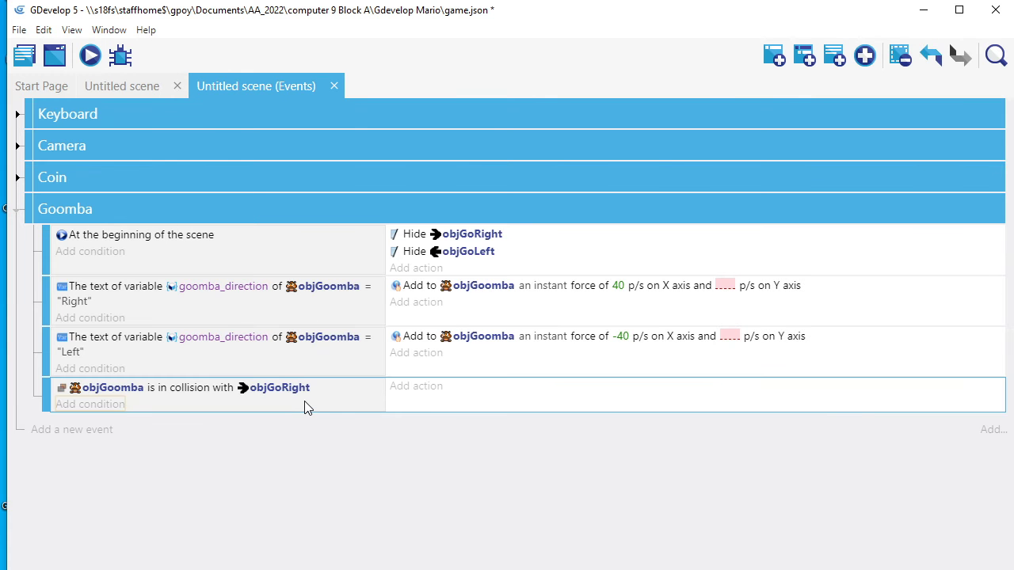
Add an action setting objGoomba's goomba_direction text to "Right".
click(432, 387)
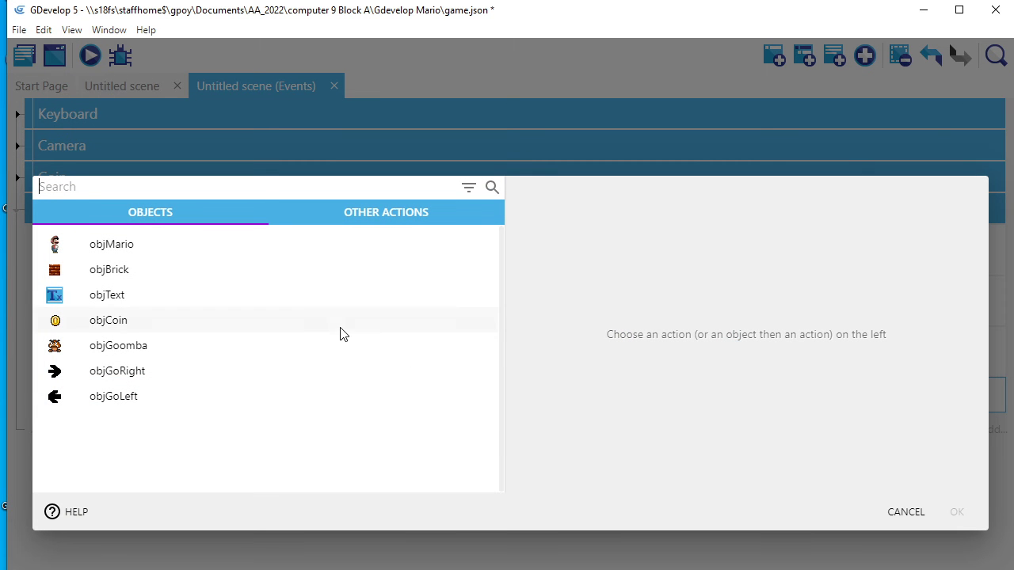
click(133, 352)
text(vari)
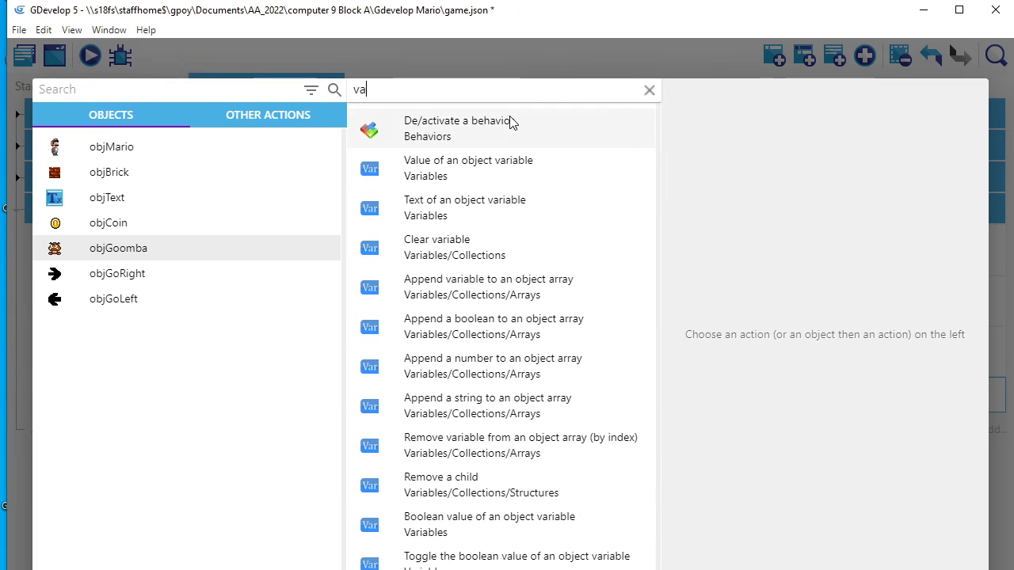
click(448, 193)
click(730, 192)
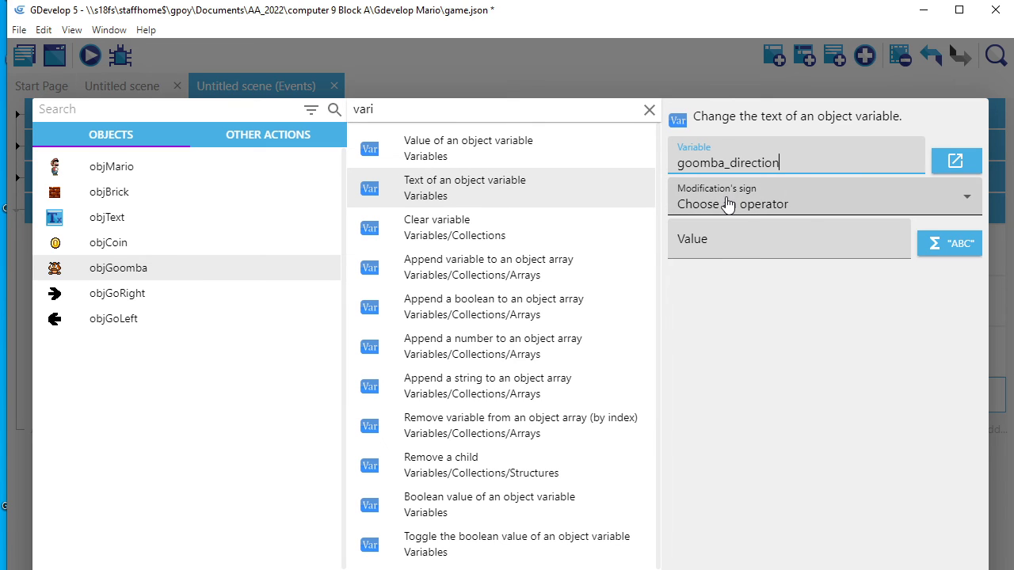
click(728, 204)
click(712, 244)
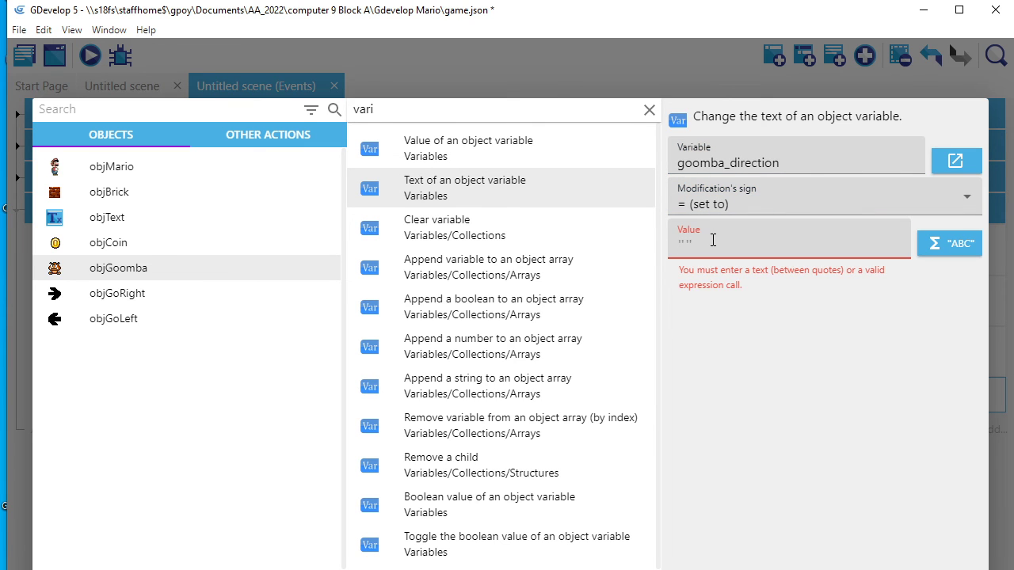
text("Right)
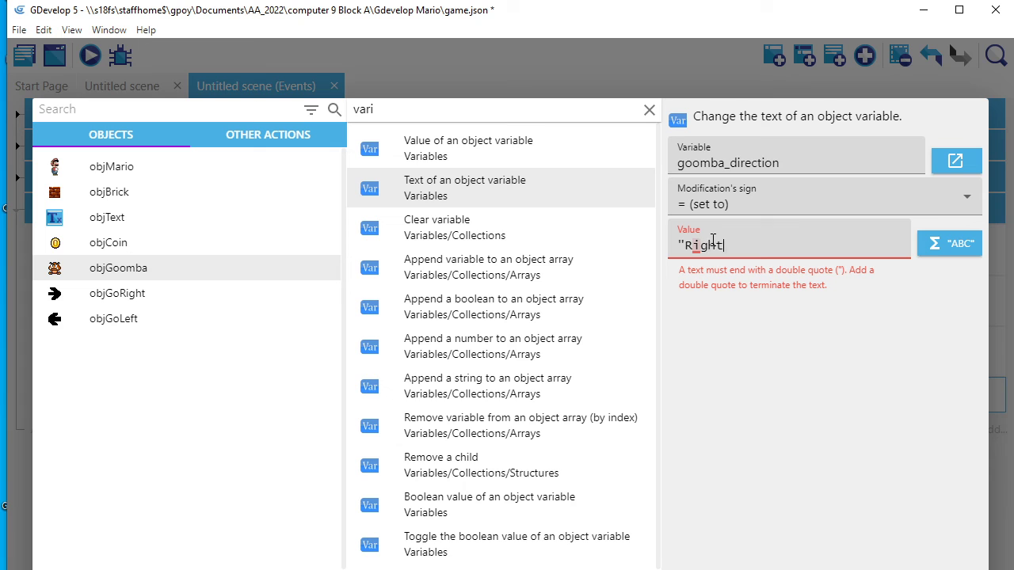
text(")
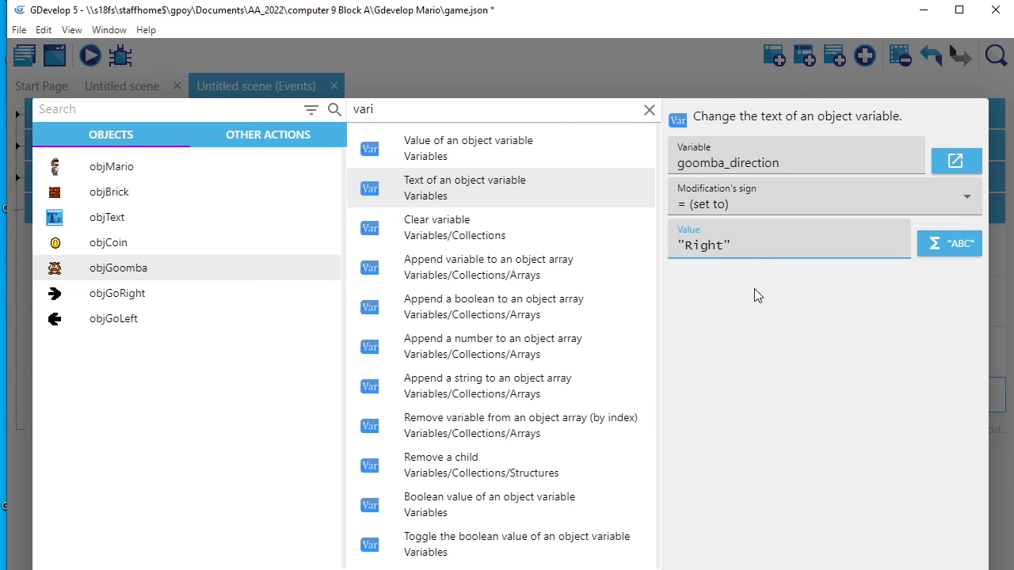
key(Return)
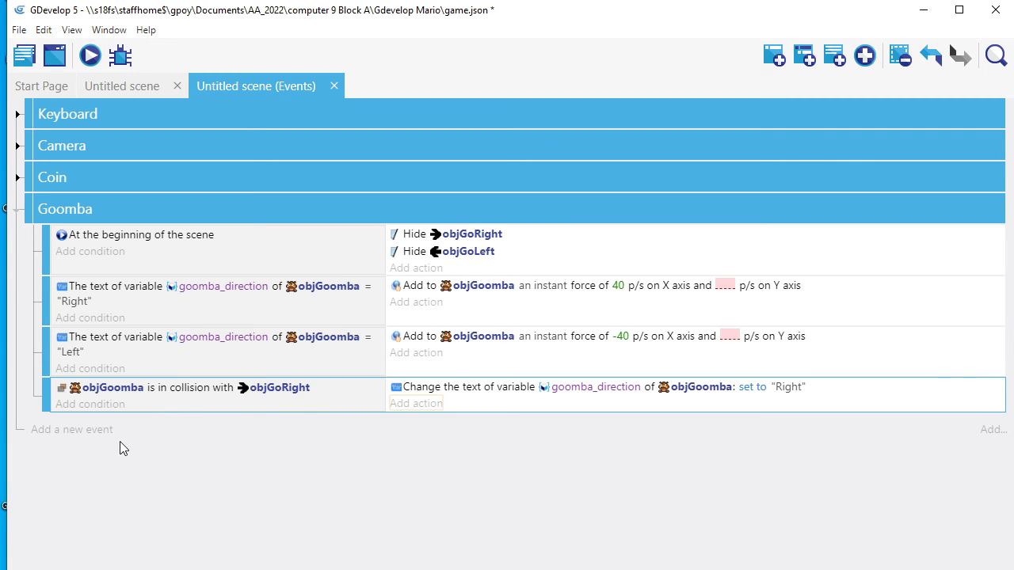
Add a new event with an objGoomba–objGoLeft collision condition, ignoring edge touches.
click(54, 430)
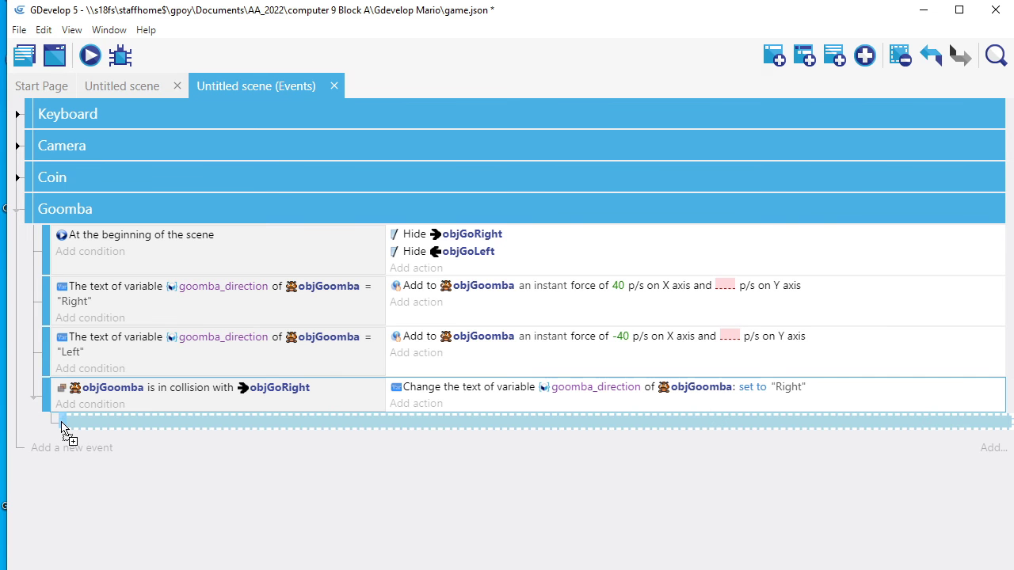
click(104, 425)
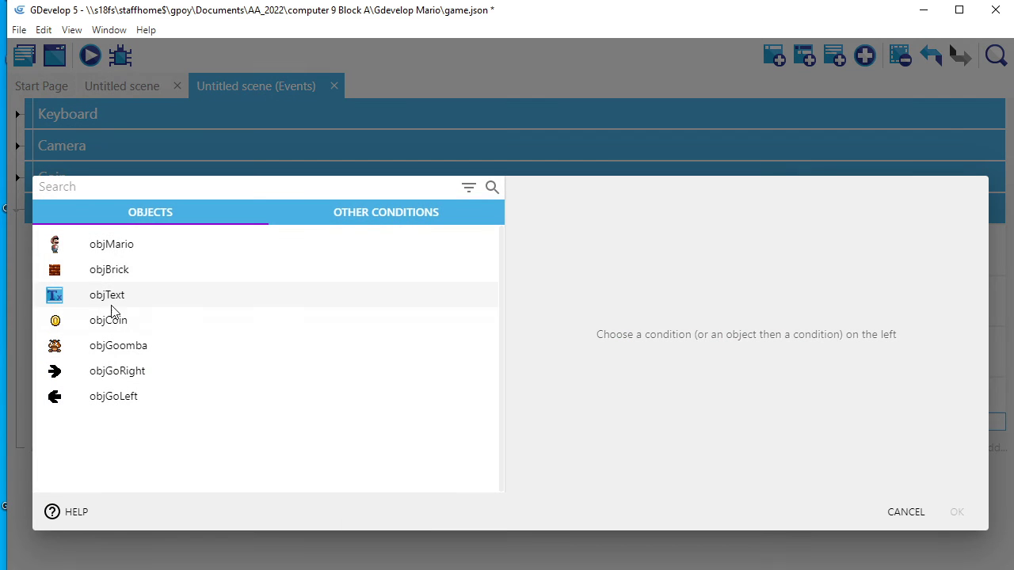
click(103, 345)
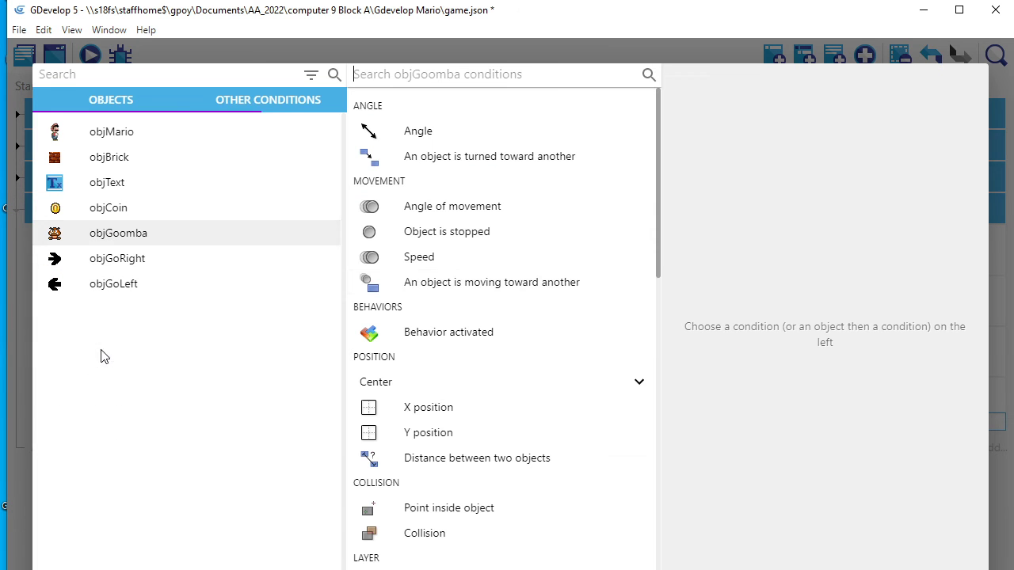
click(426, 80)
text(coll)
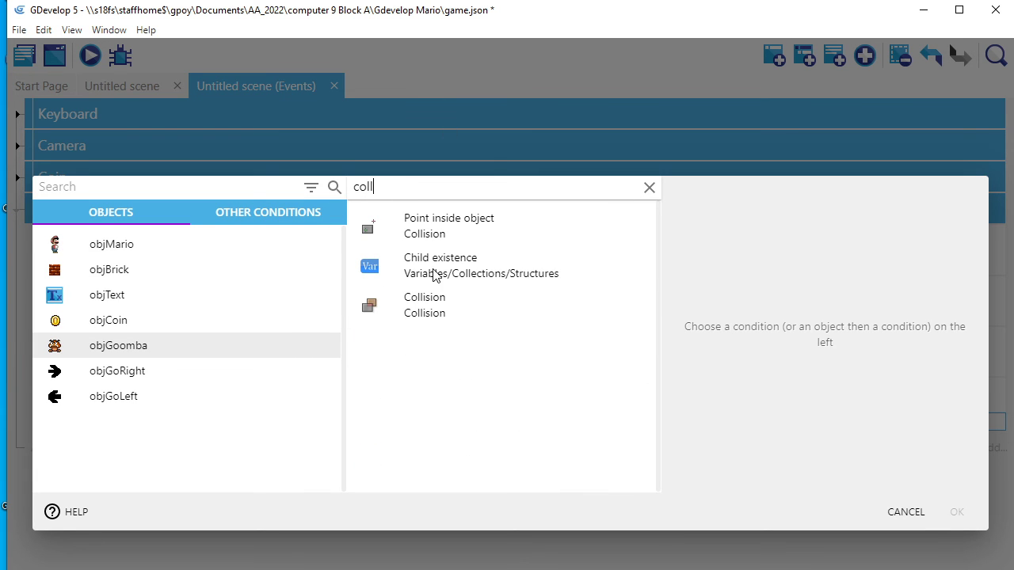
click(409, 304)
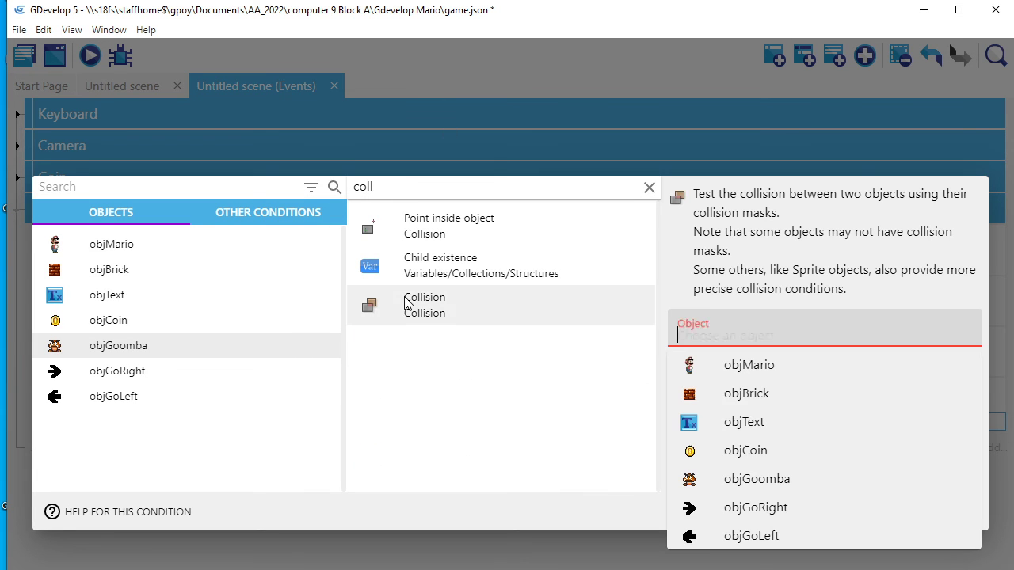
click(753, 540)
click(891, 371)
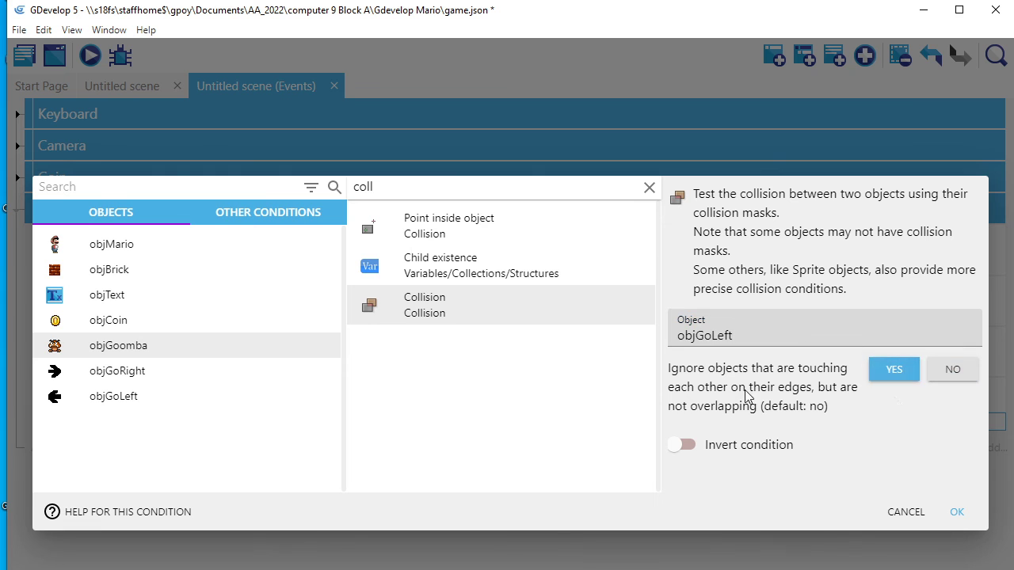
click(956, 512)
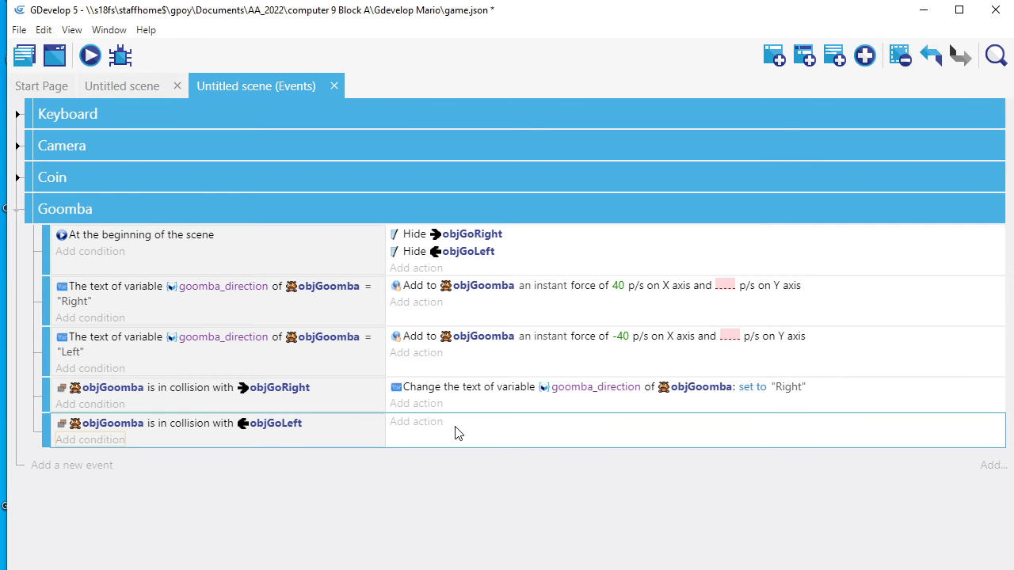
Add an action setting objGoomba's goomba_direction text to "Left".
click(430, 429)
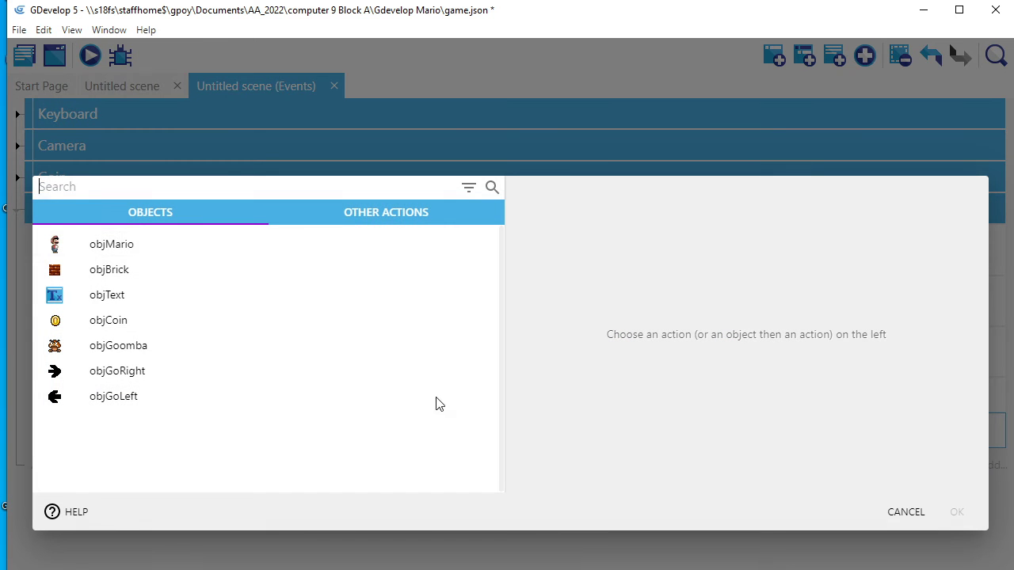
click(106, 350)
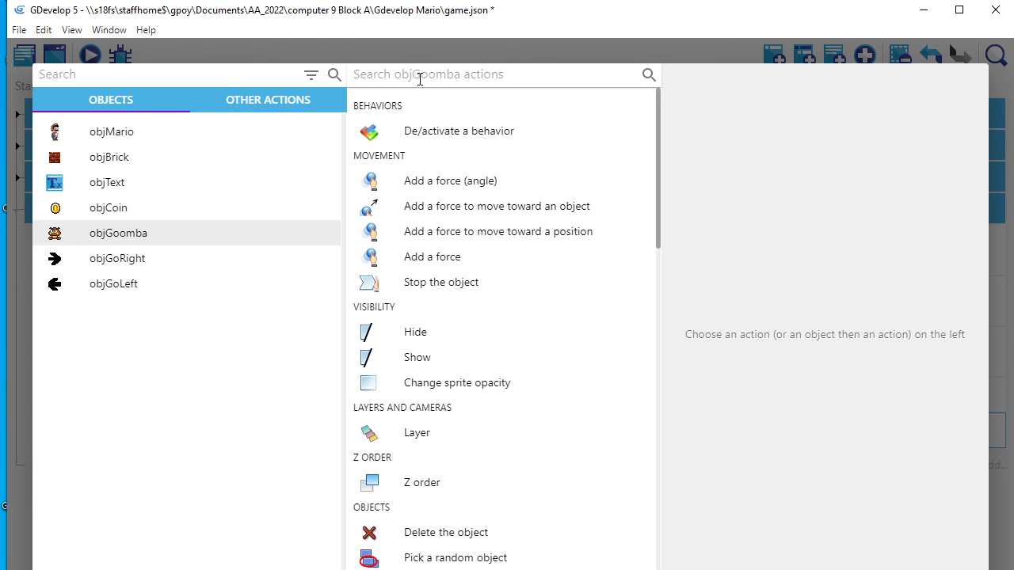
click(419, 79)
text(vari)
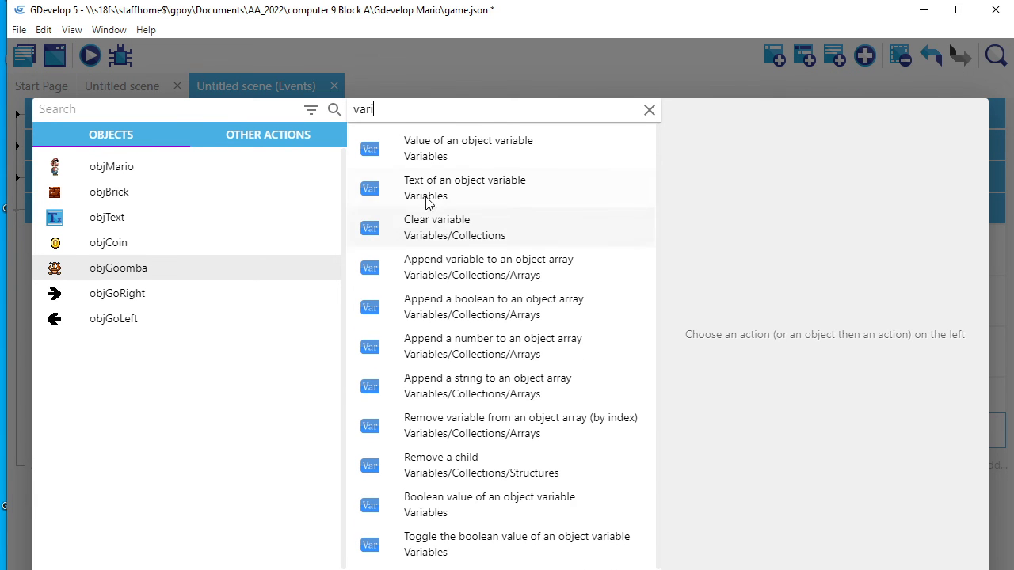
click(426, 190)
click(720, 195)
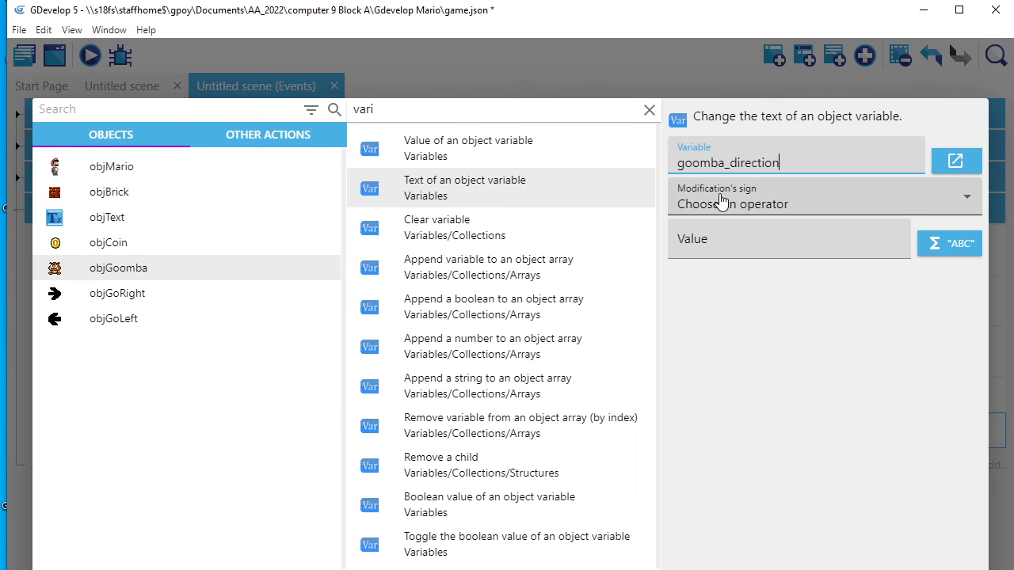
click(729, 206)
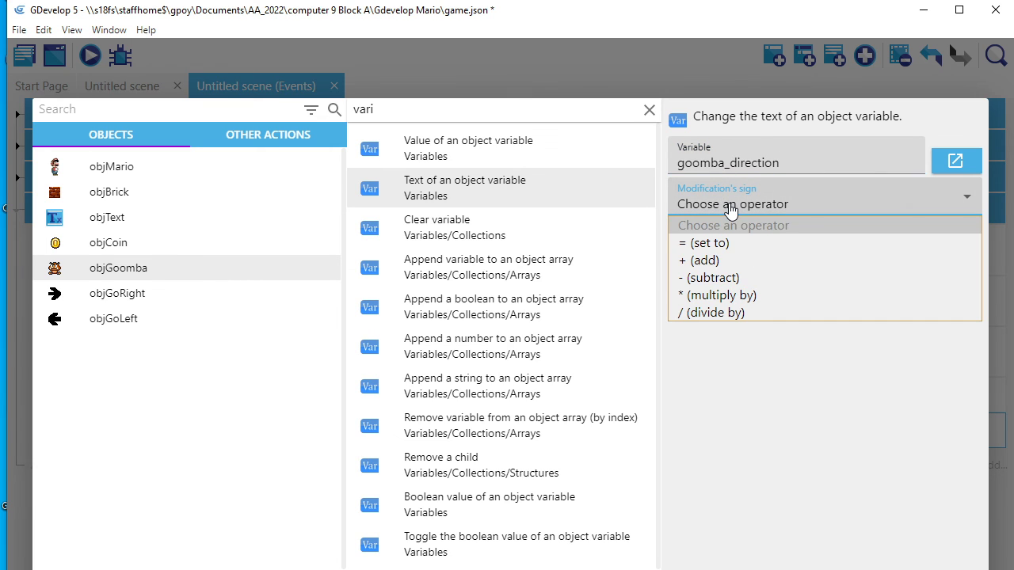
click(719, 243)
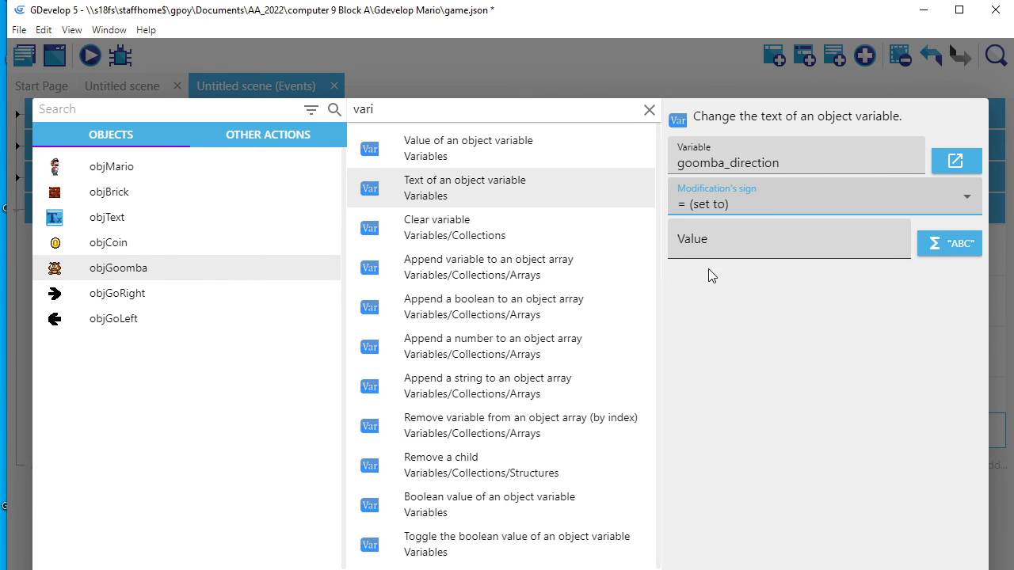
click(710, 246)
text(")
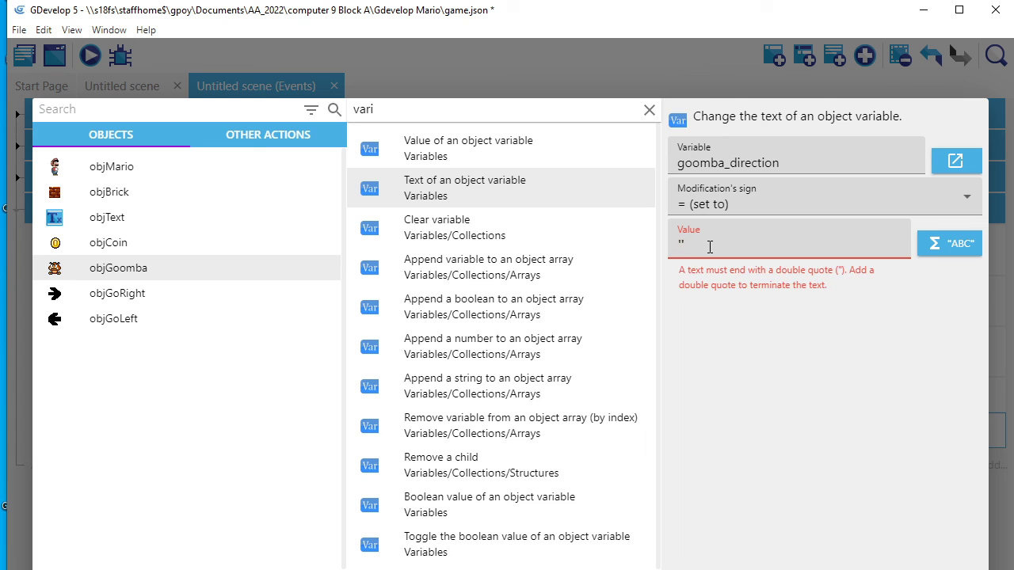
text(Left")
key(Return)
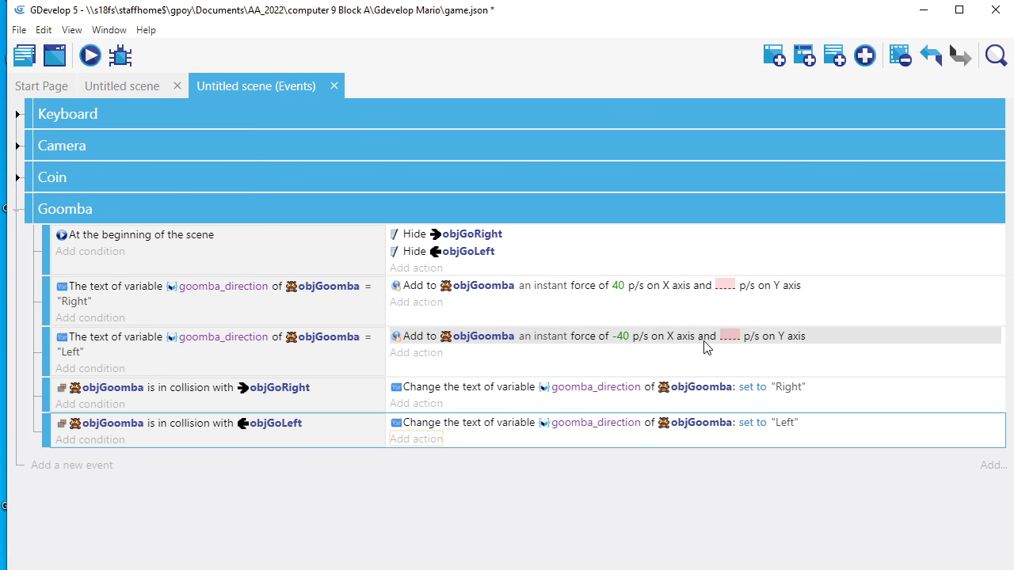
click(103, 86)
Preview the scene, centre the preview window, and walk Mario right to watch the Goombas.
click(89, 53)
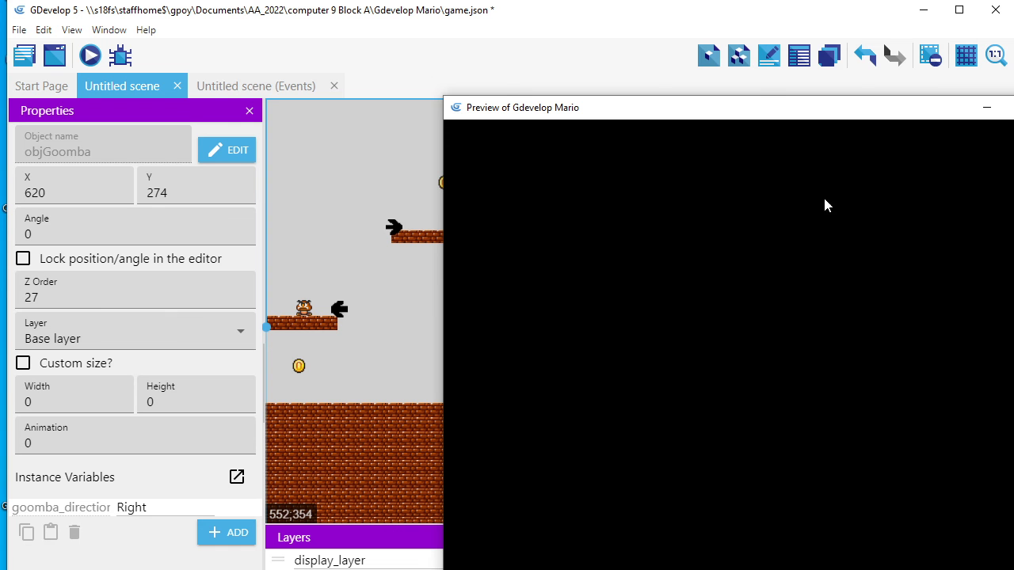
drag(762, 113, 536, 82)
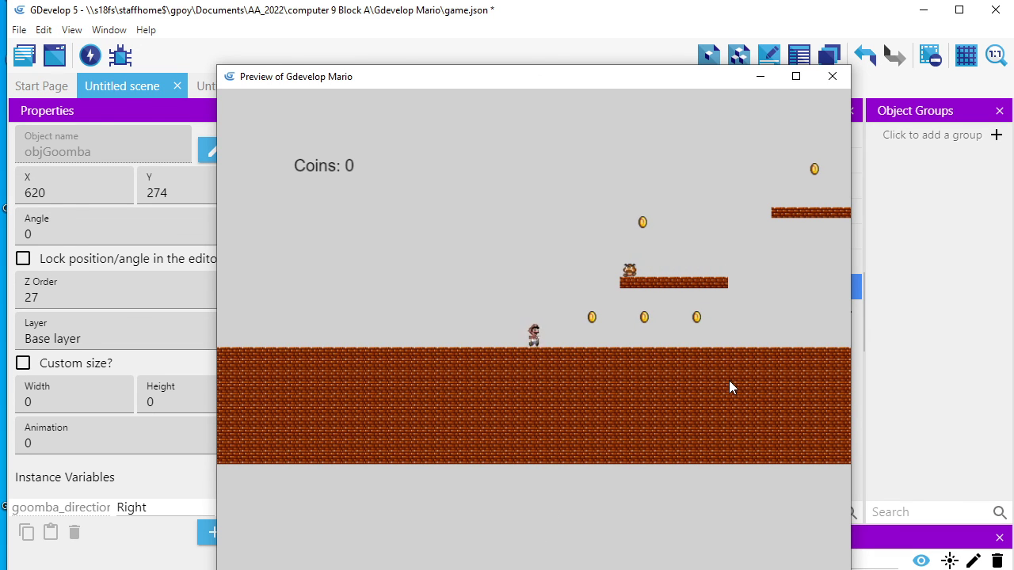
key(Right)
key(Right)
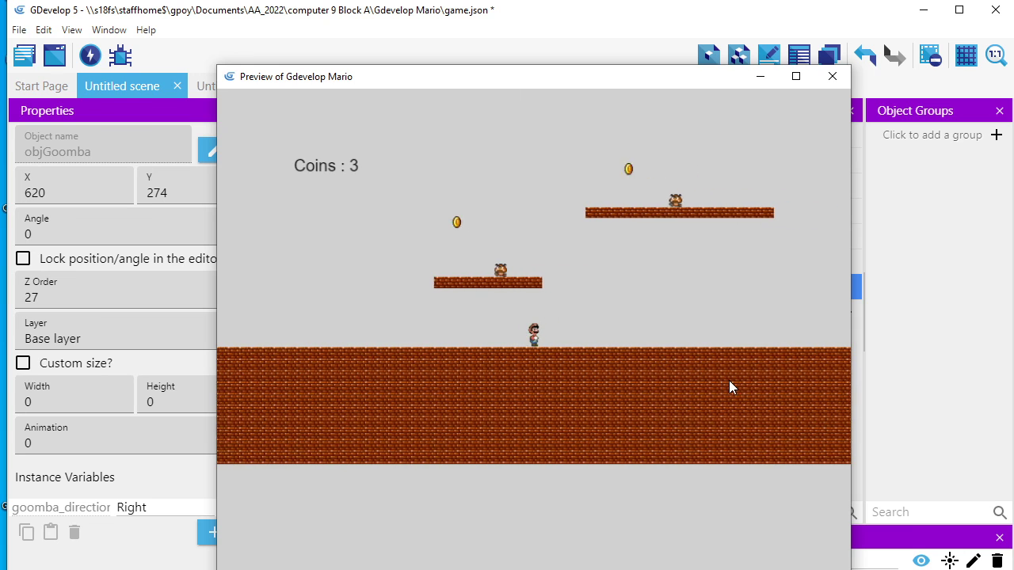